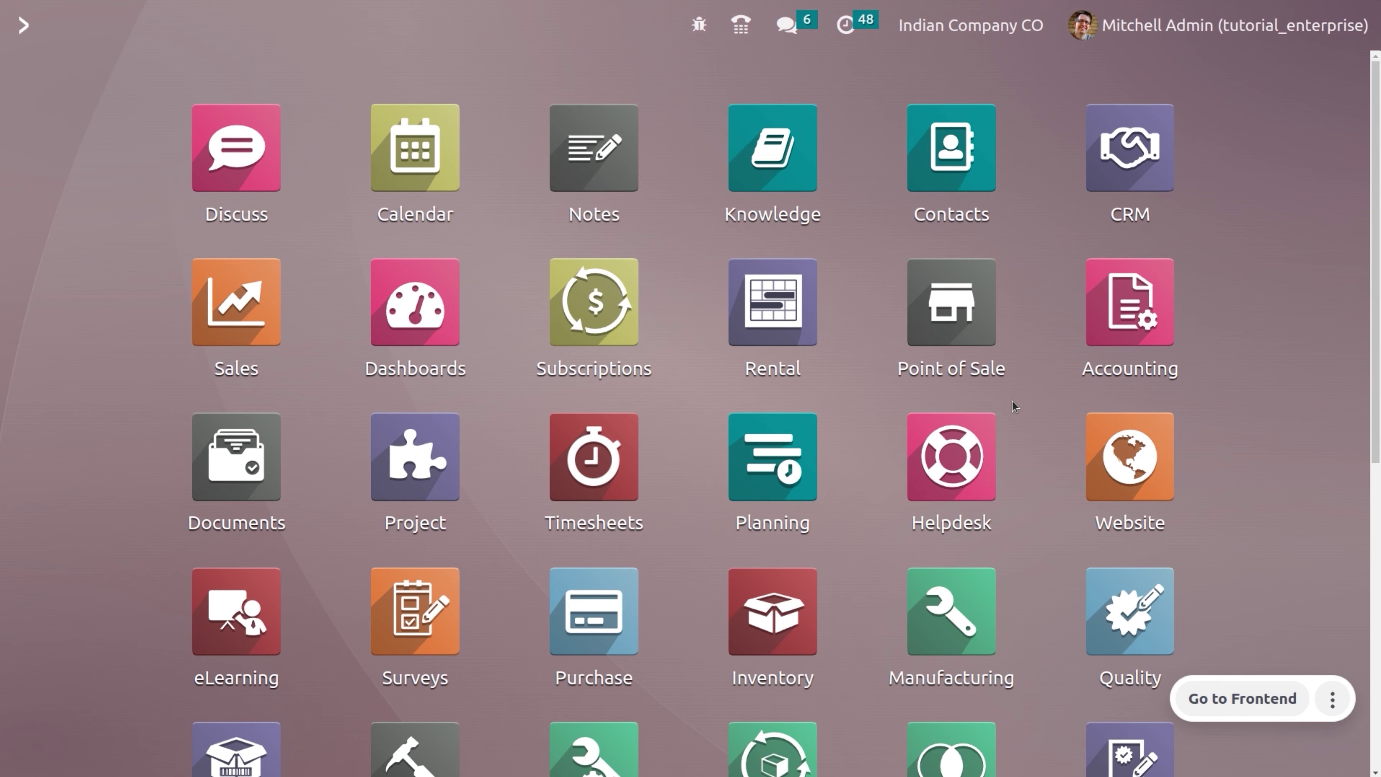
Step: Open the Breakfast Cereal product from the Manufacturing app's product list
text(MAN)
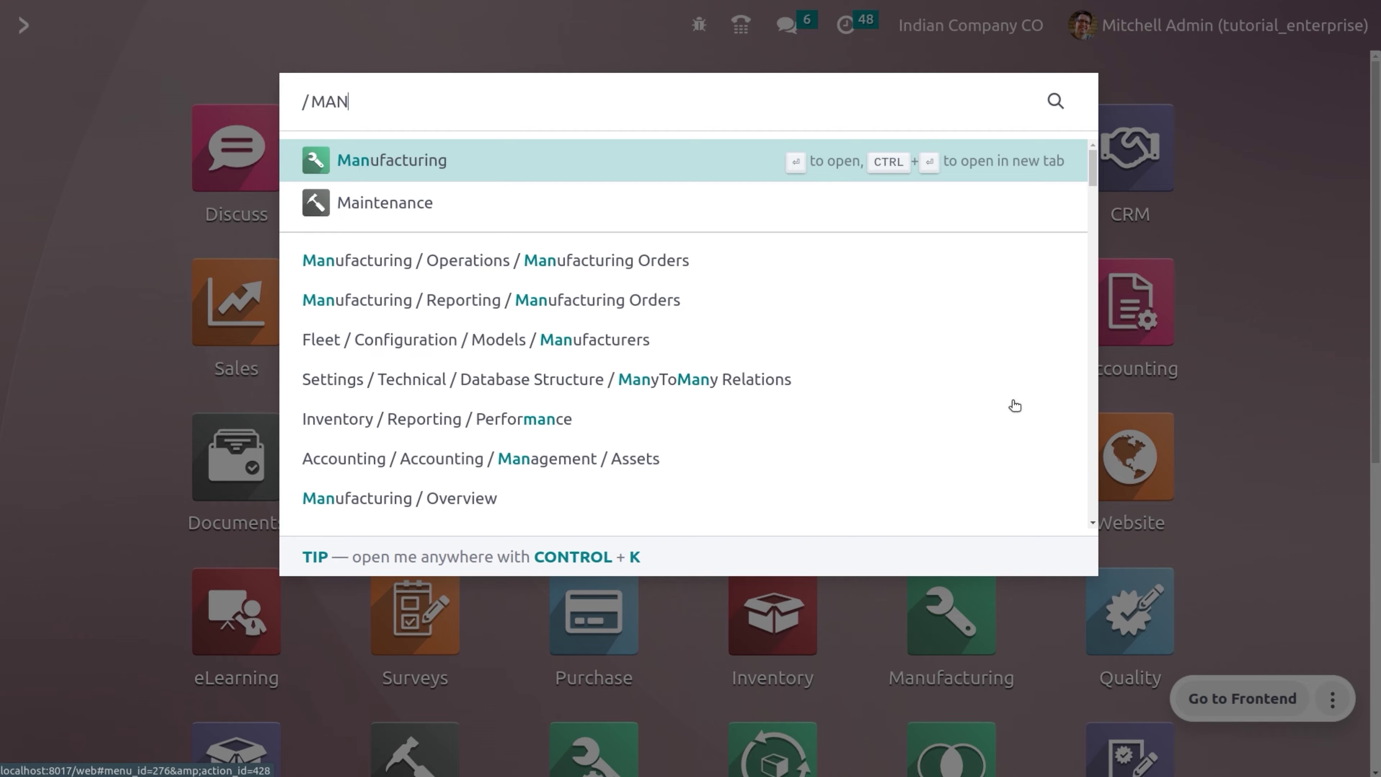
key(Return)
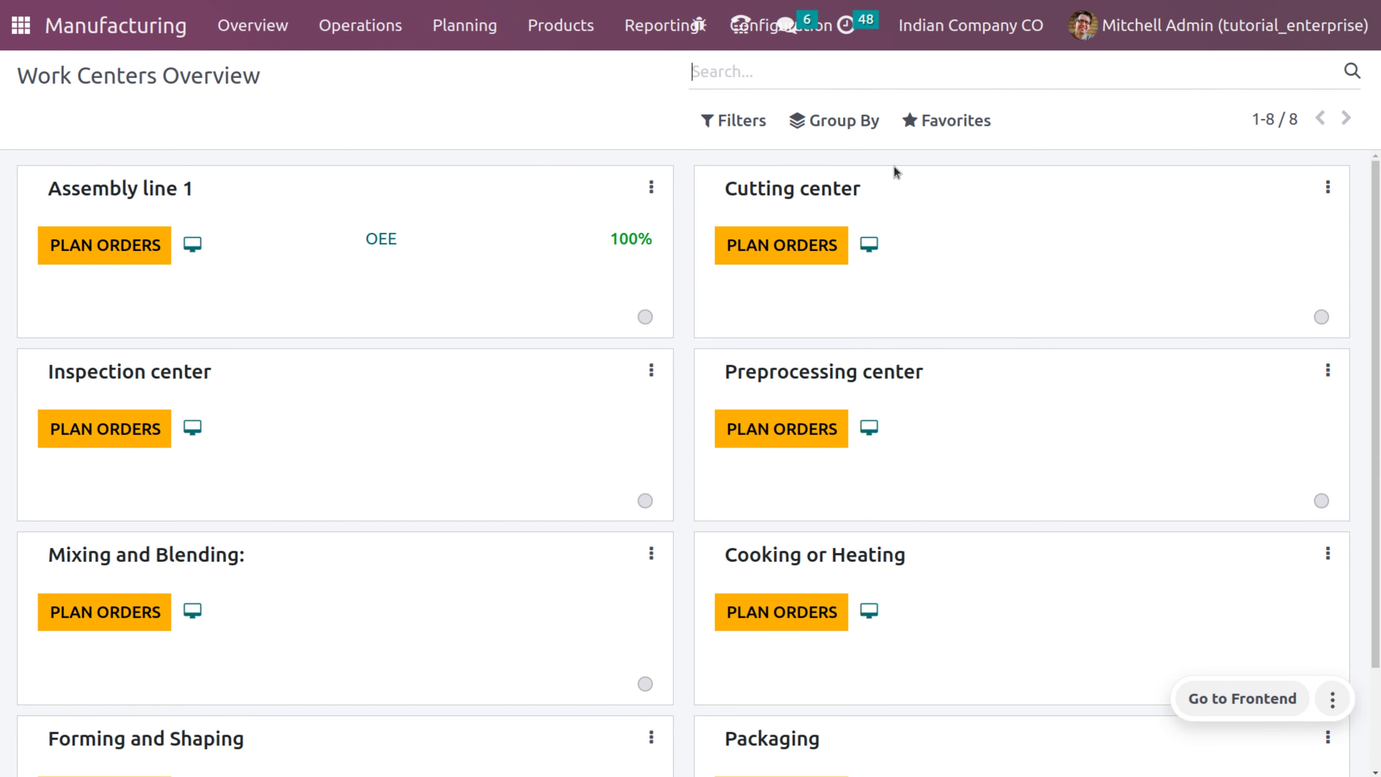
click(563, 25)
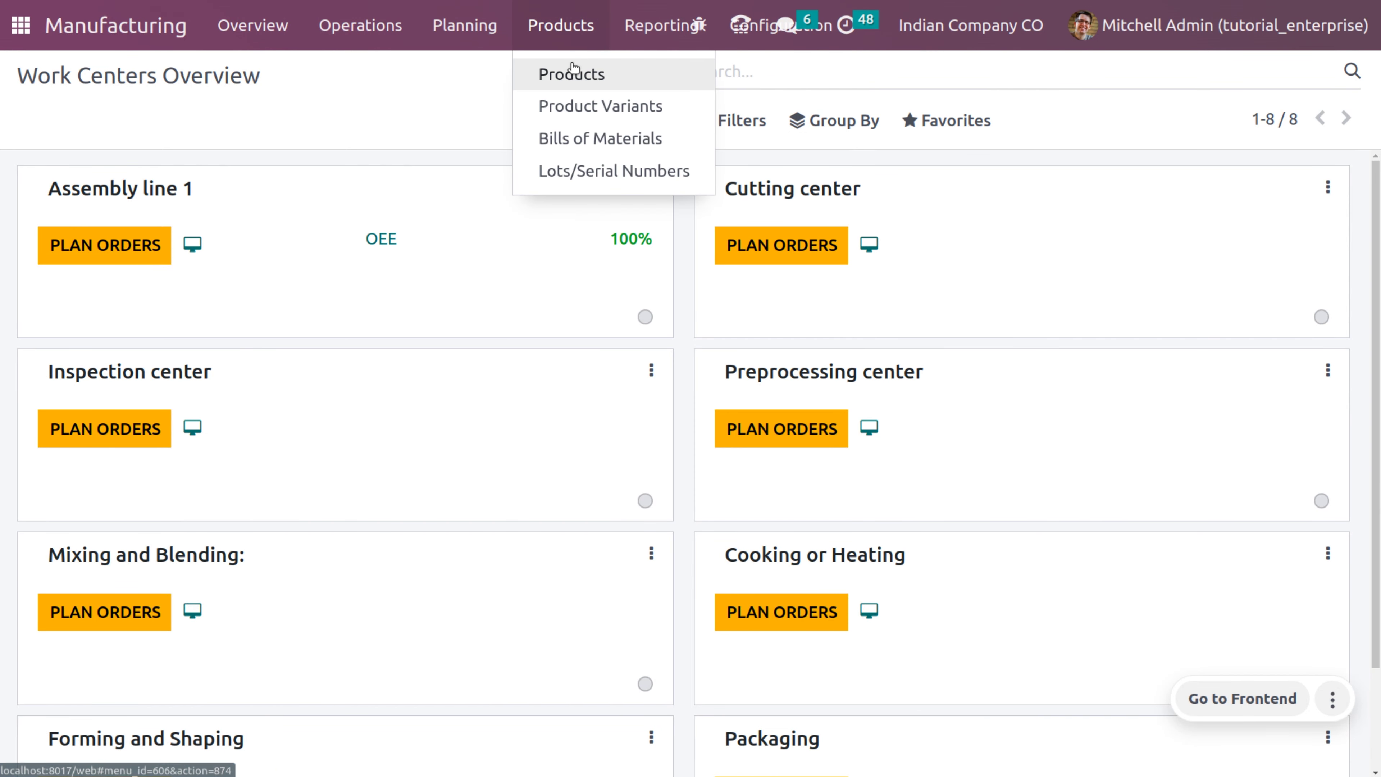
click(572, 73)
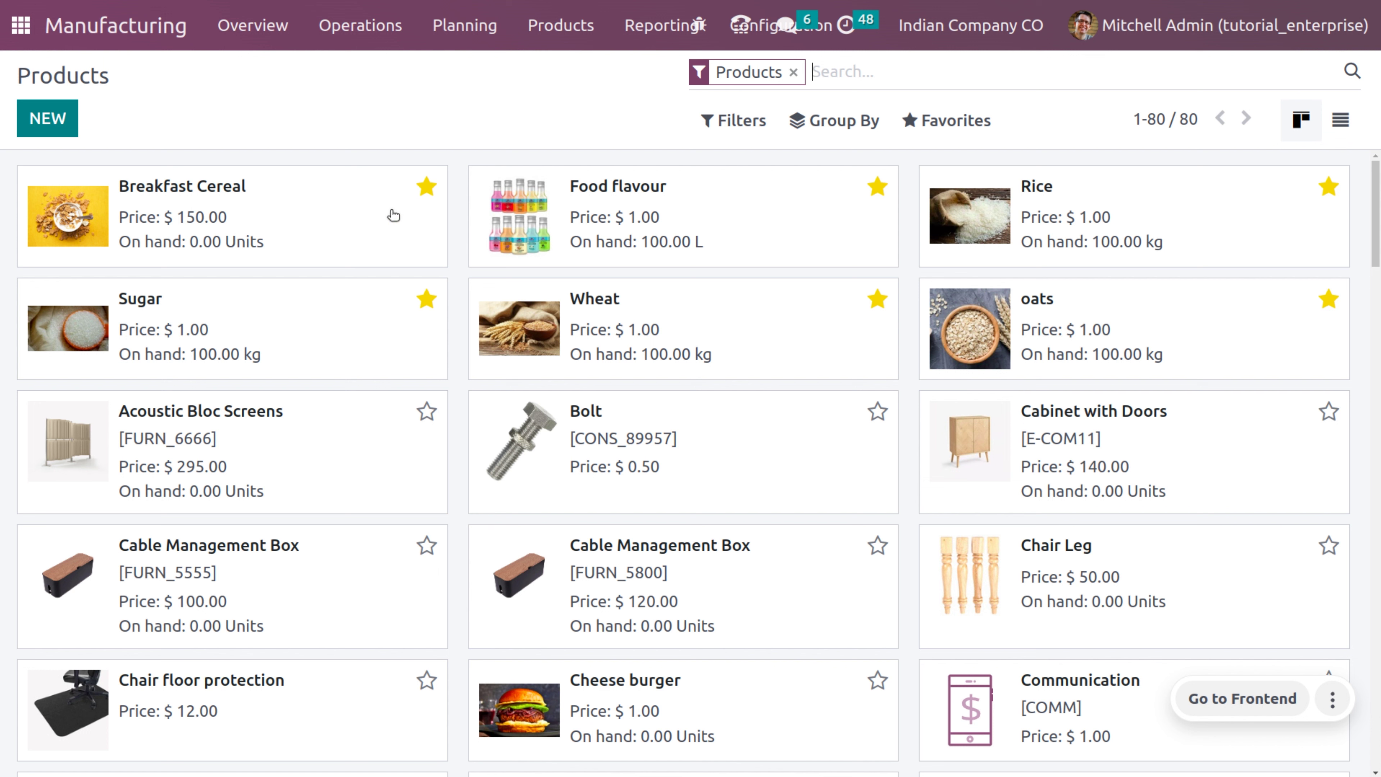
click(309, 233)
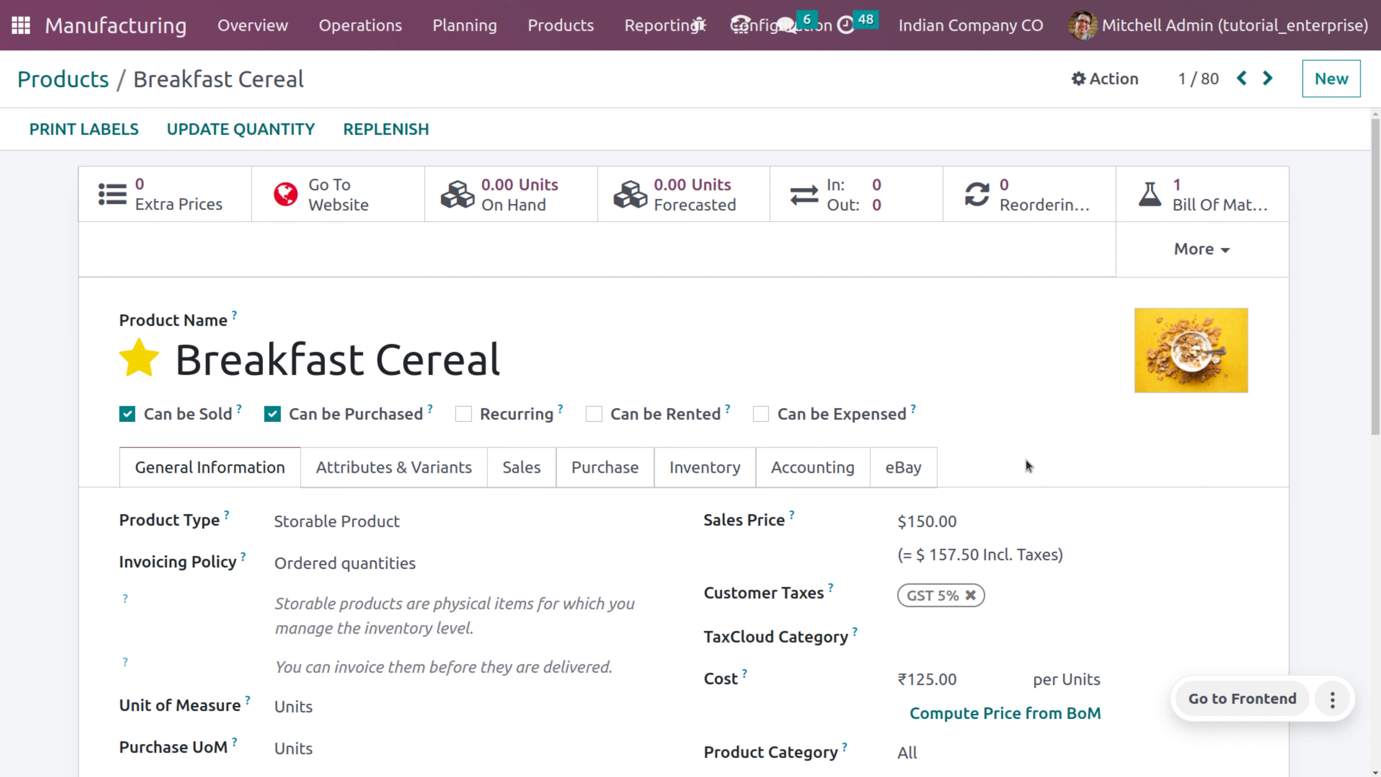
Step: Open Breakfast Cereal's bill of materials with reference ECO and review its component lines and quantities
click(1179, 220)
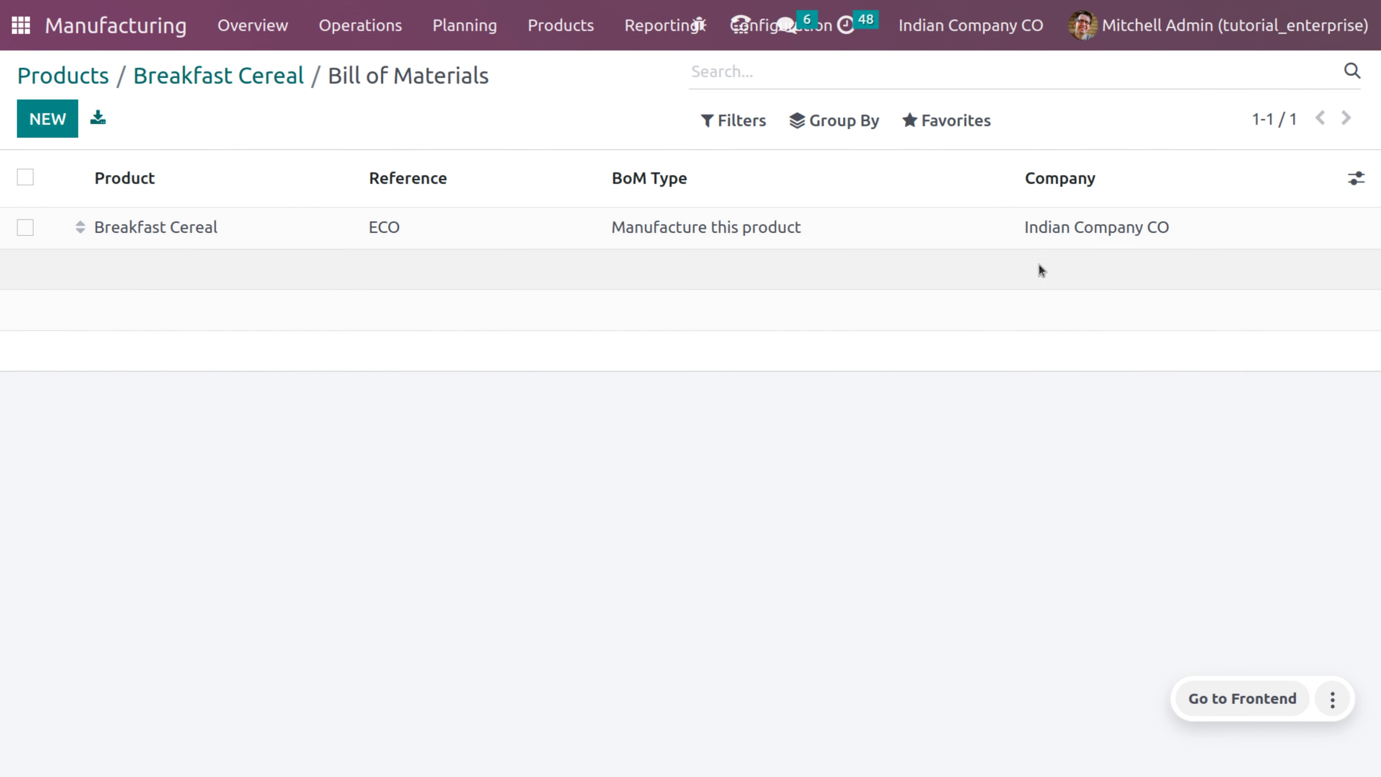
click(737, 234)
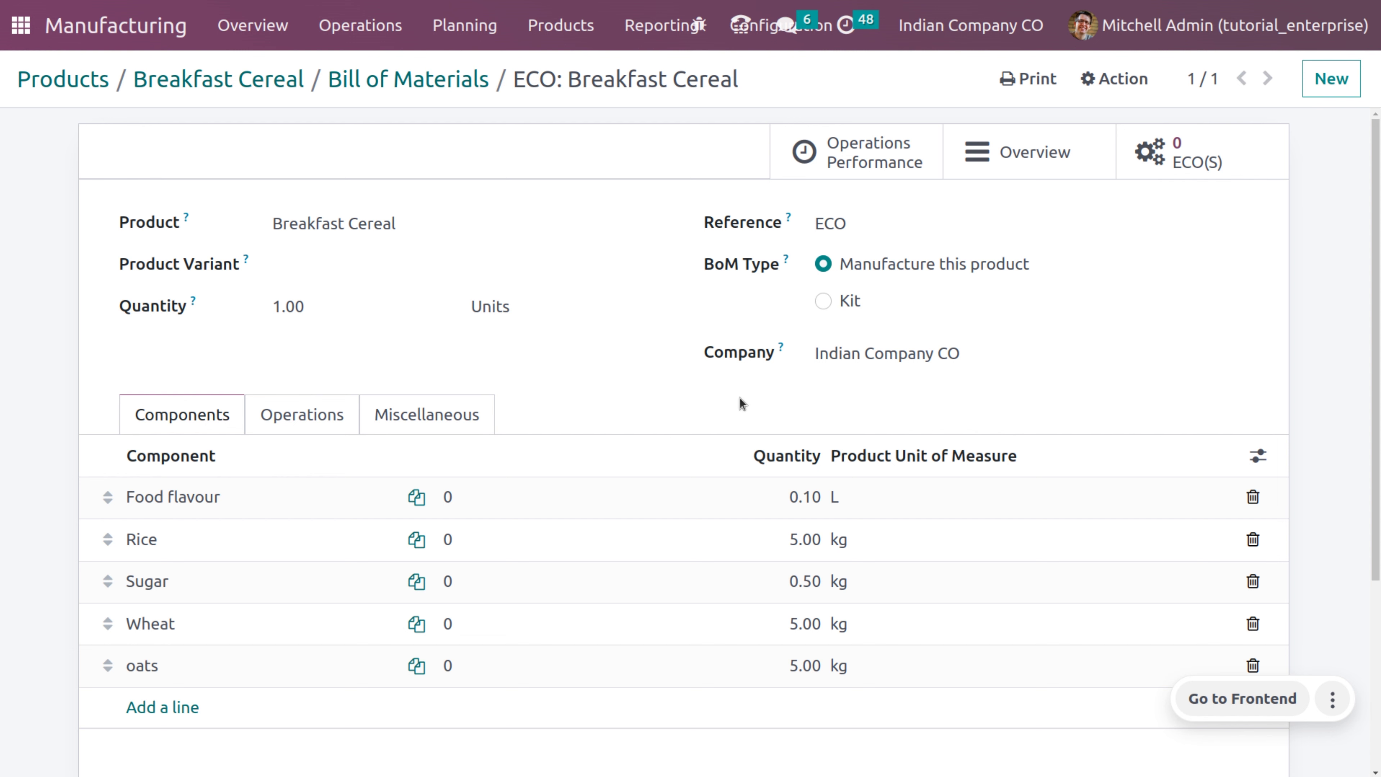
scroll(741, 402, down, 2)
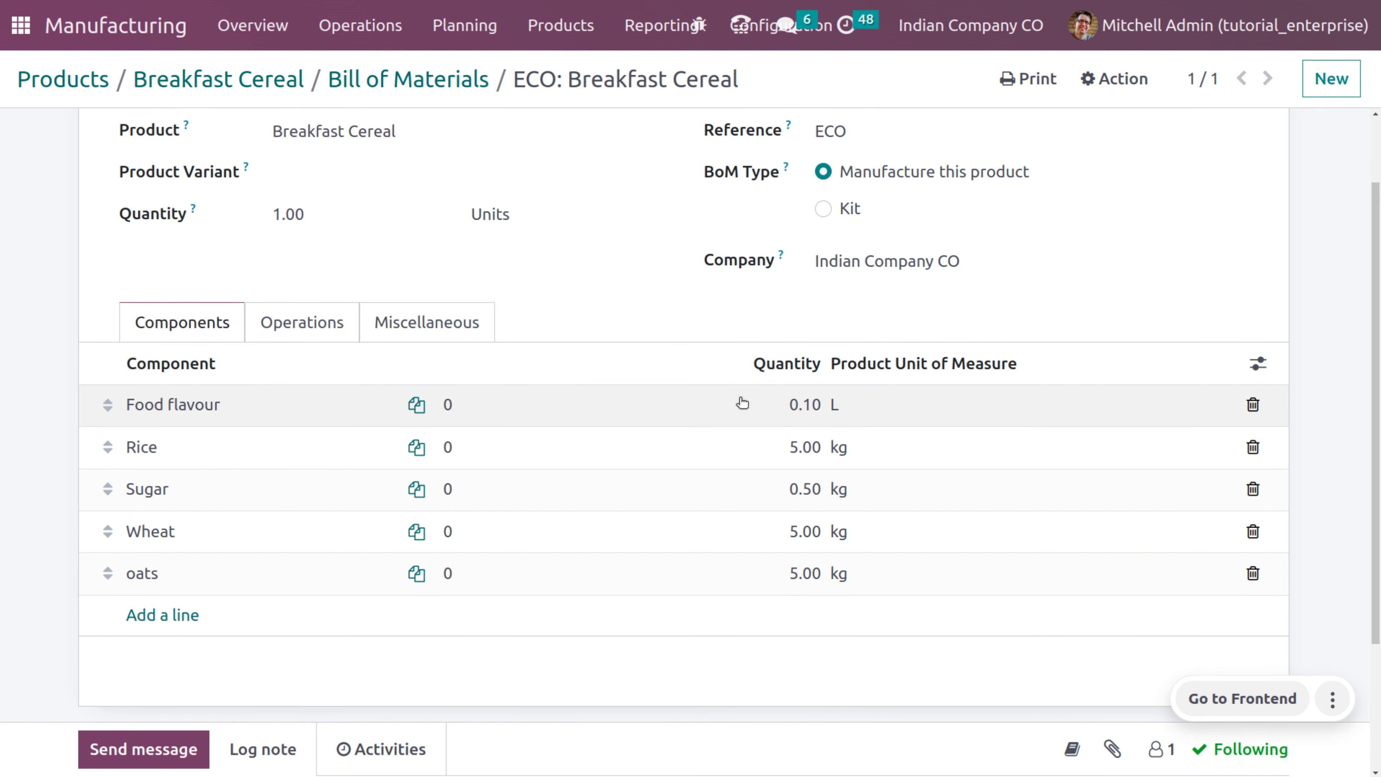
scroll(743, 402, up, 1)
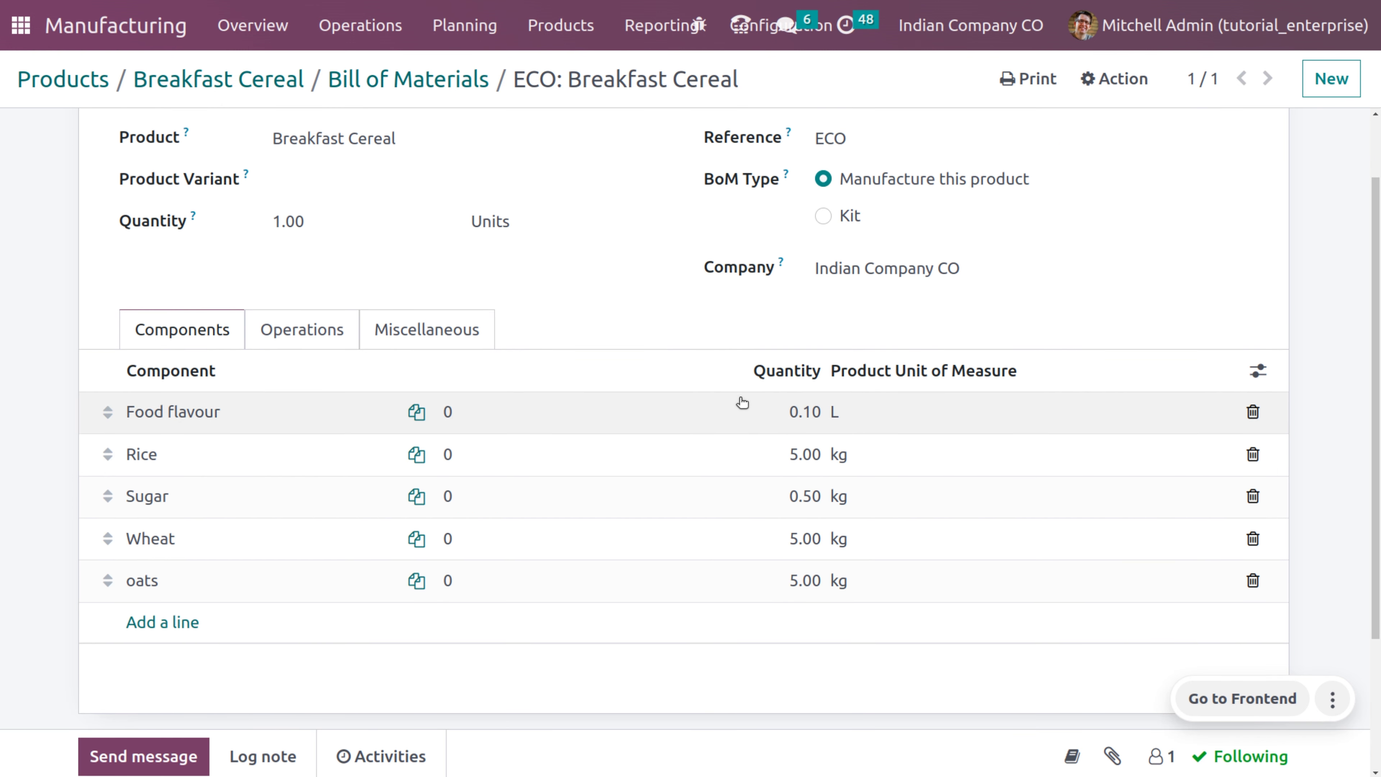
scroll(742, 403, down, 2)
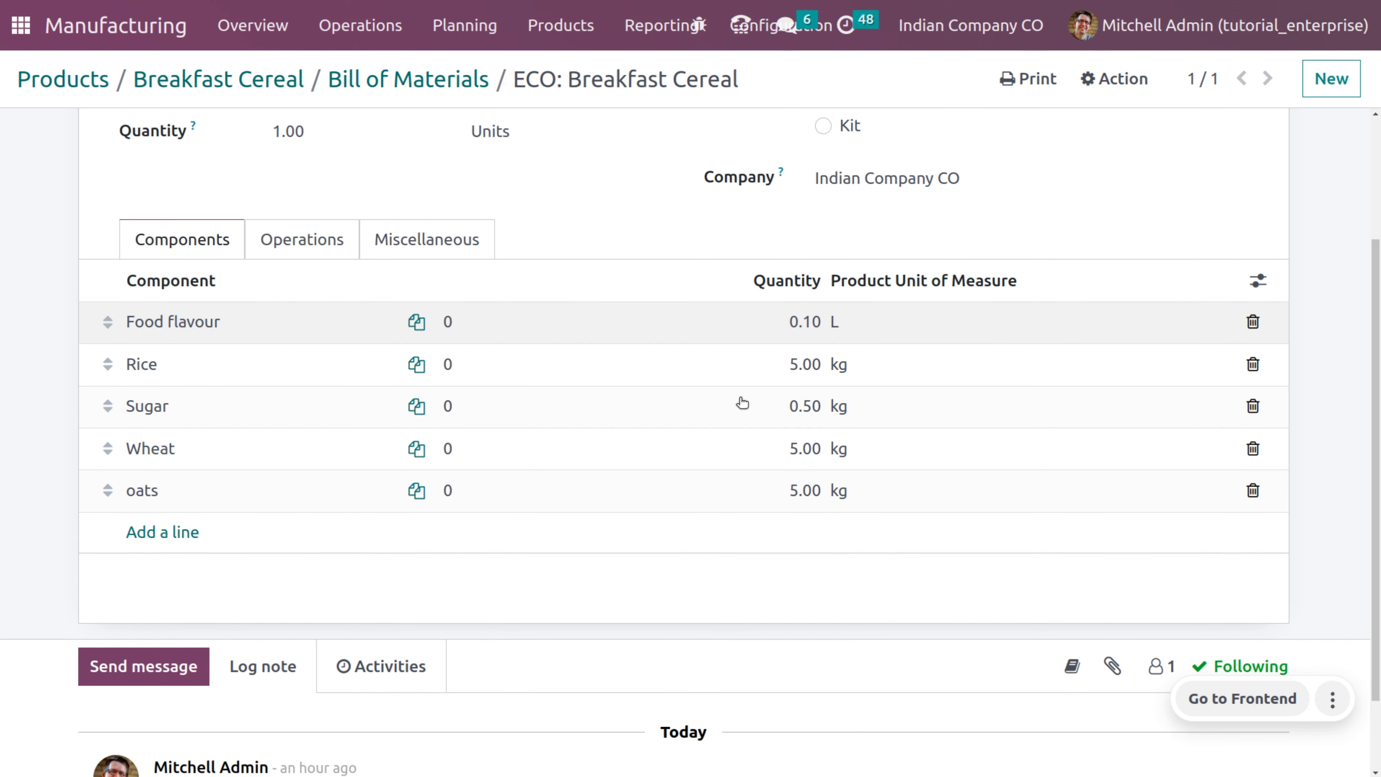
scroll(742, 403, down, 1)
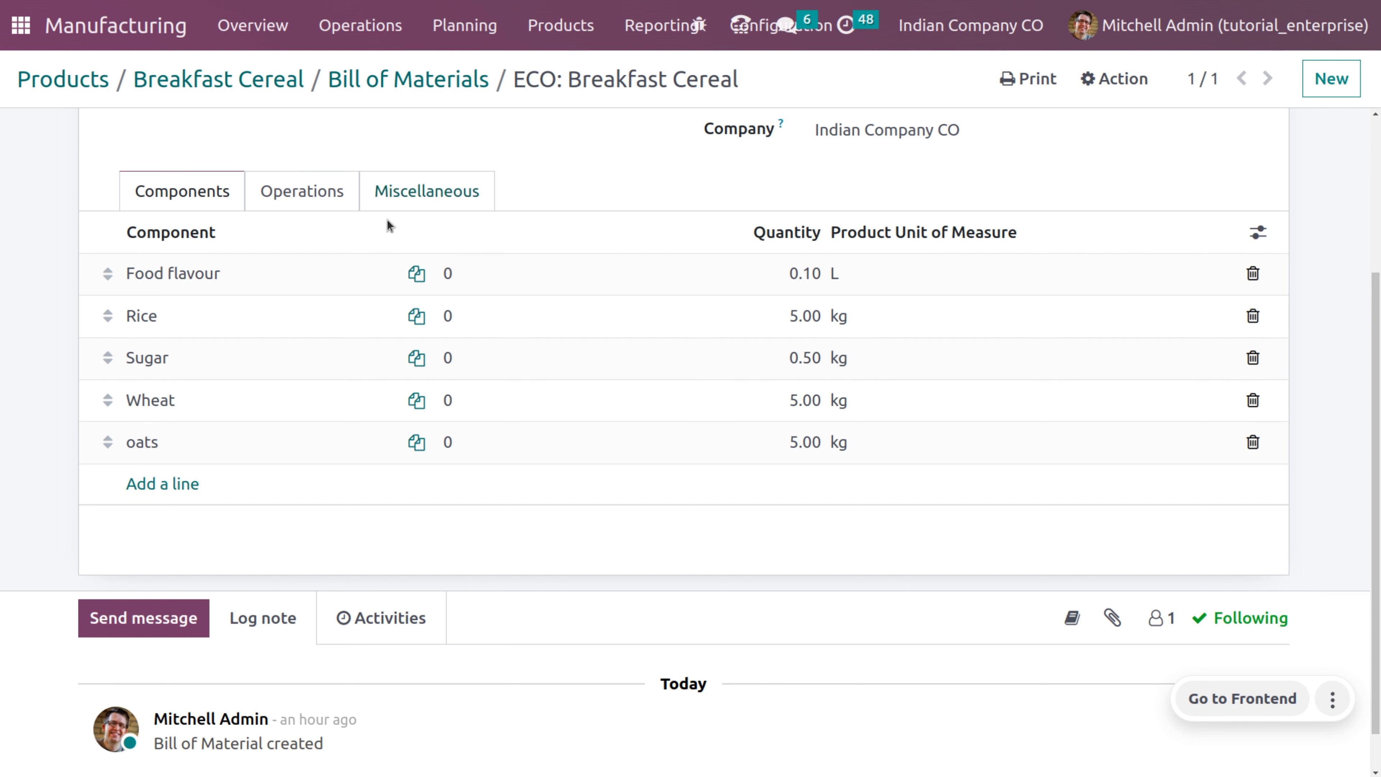
Step: Review the worksheet details of the bill's ingredient sourcing and inspection, Preprocessing, and Mixing and Blending operations
click(307, 207)
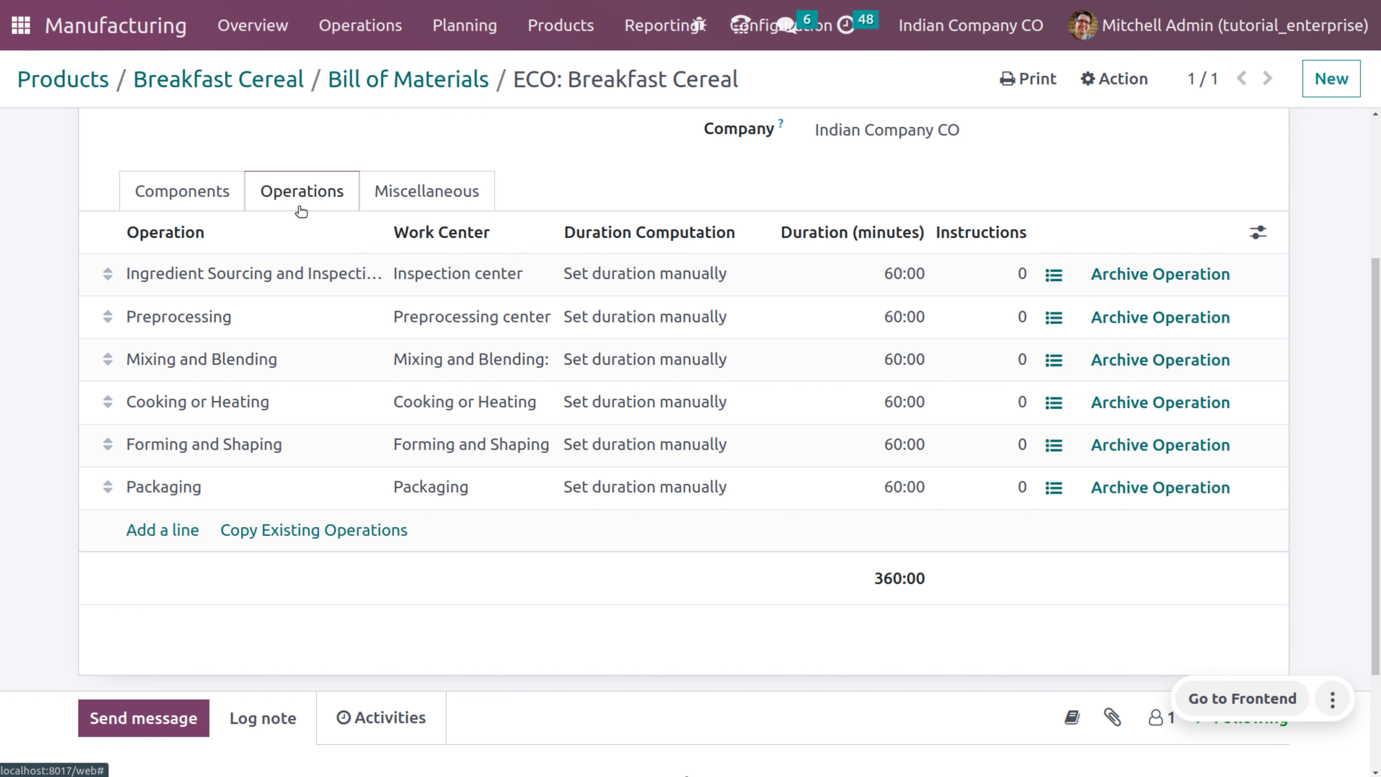
click(250, 284)
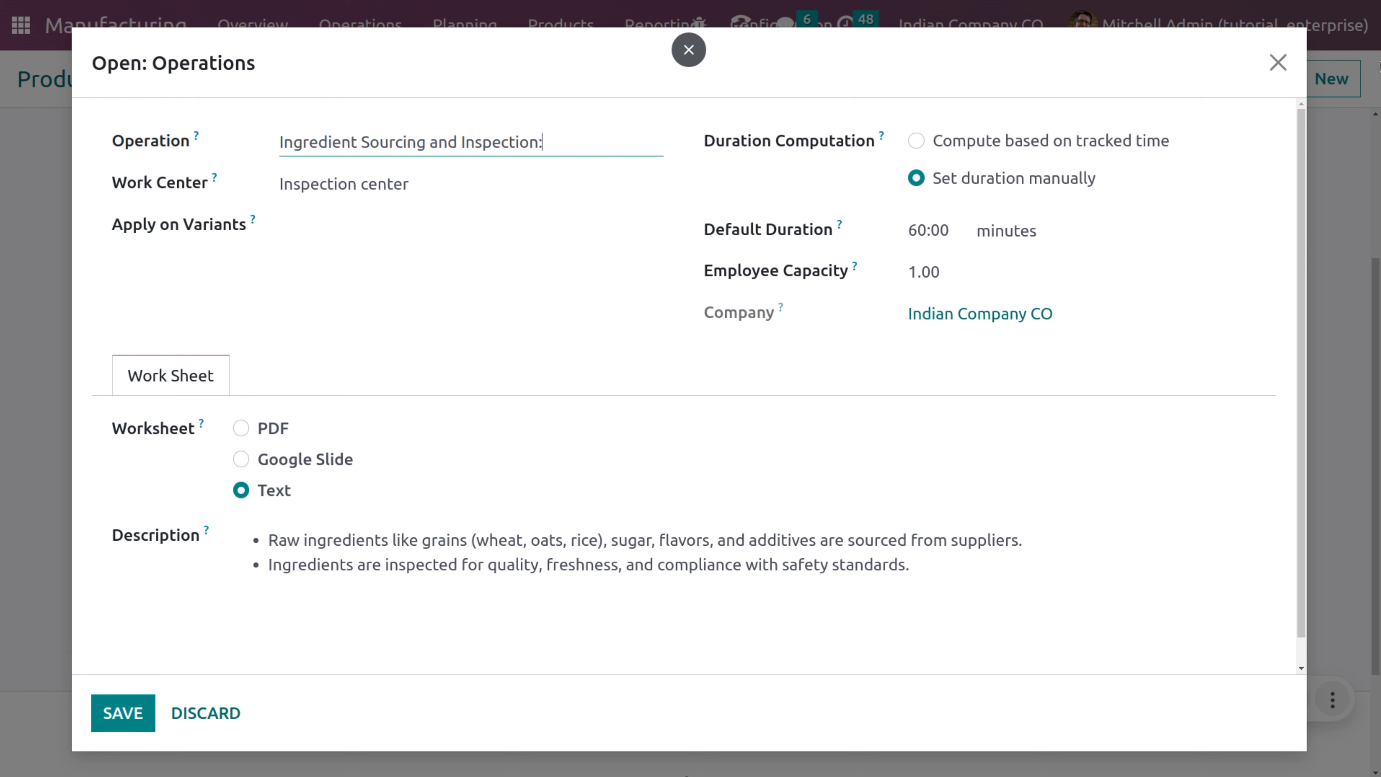
click(1277, 62)
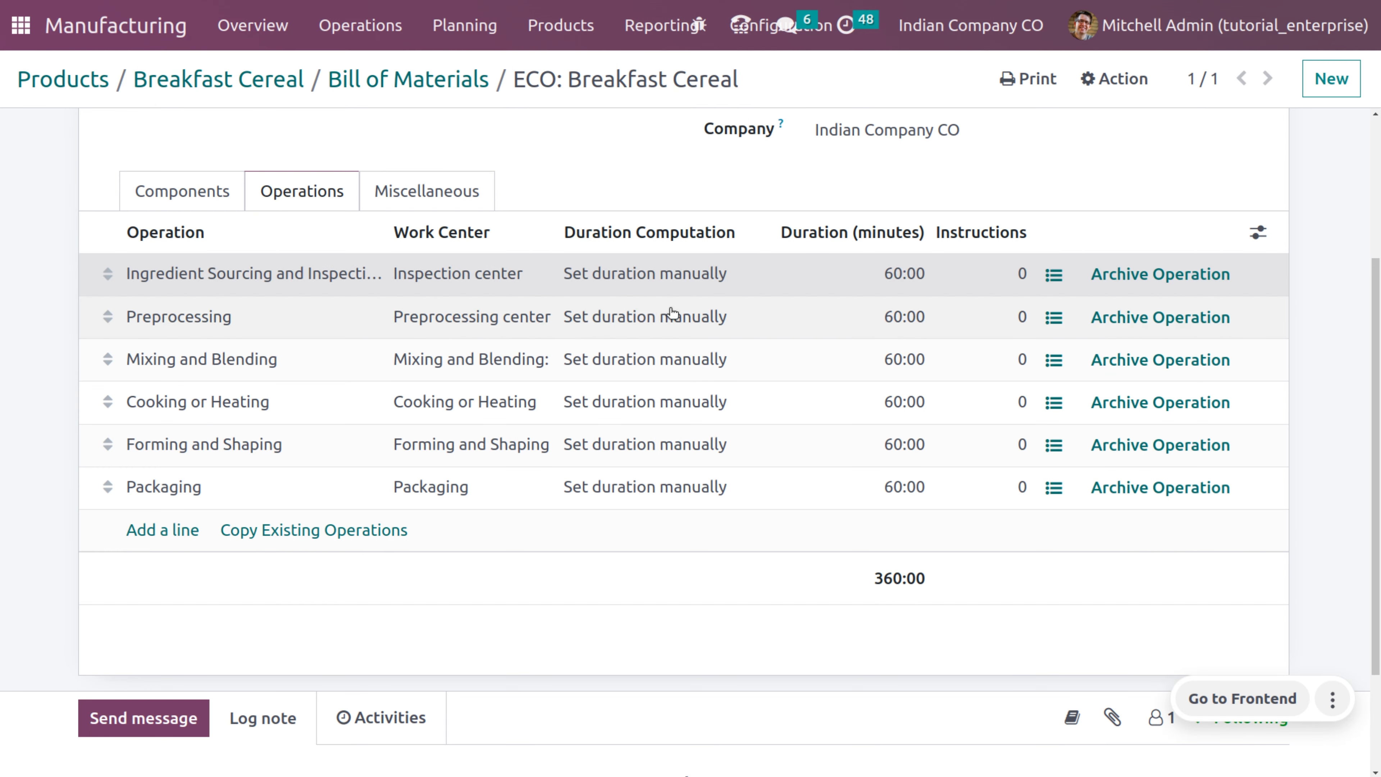
click(233, 335)
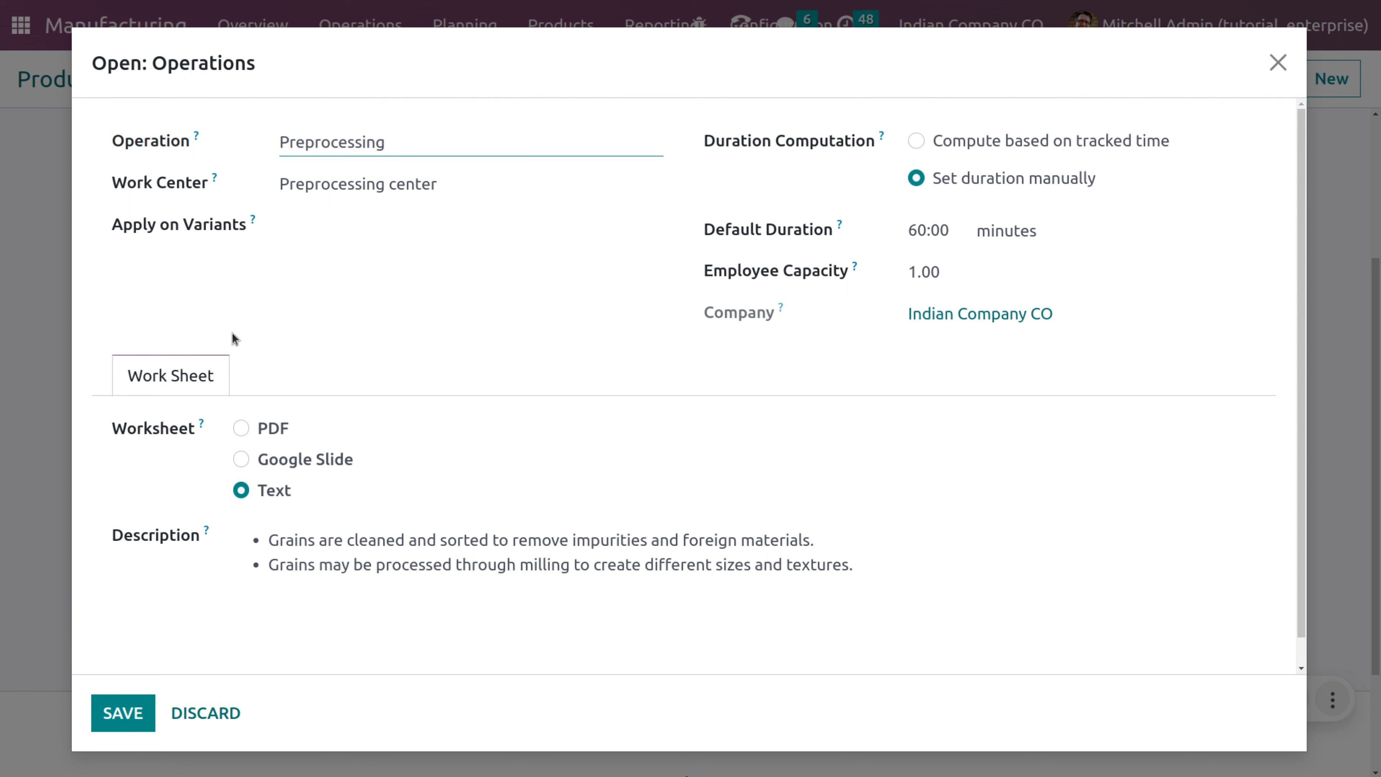
click(1277, 62)
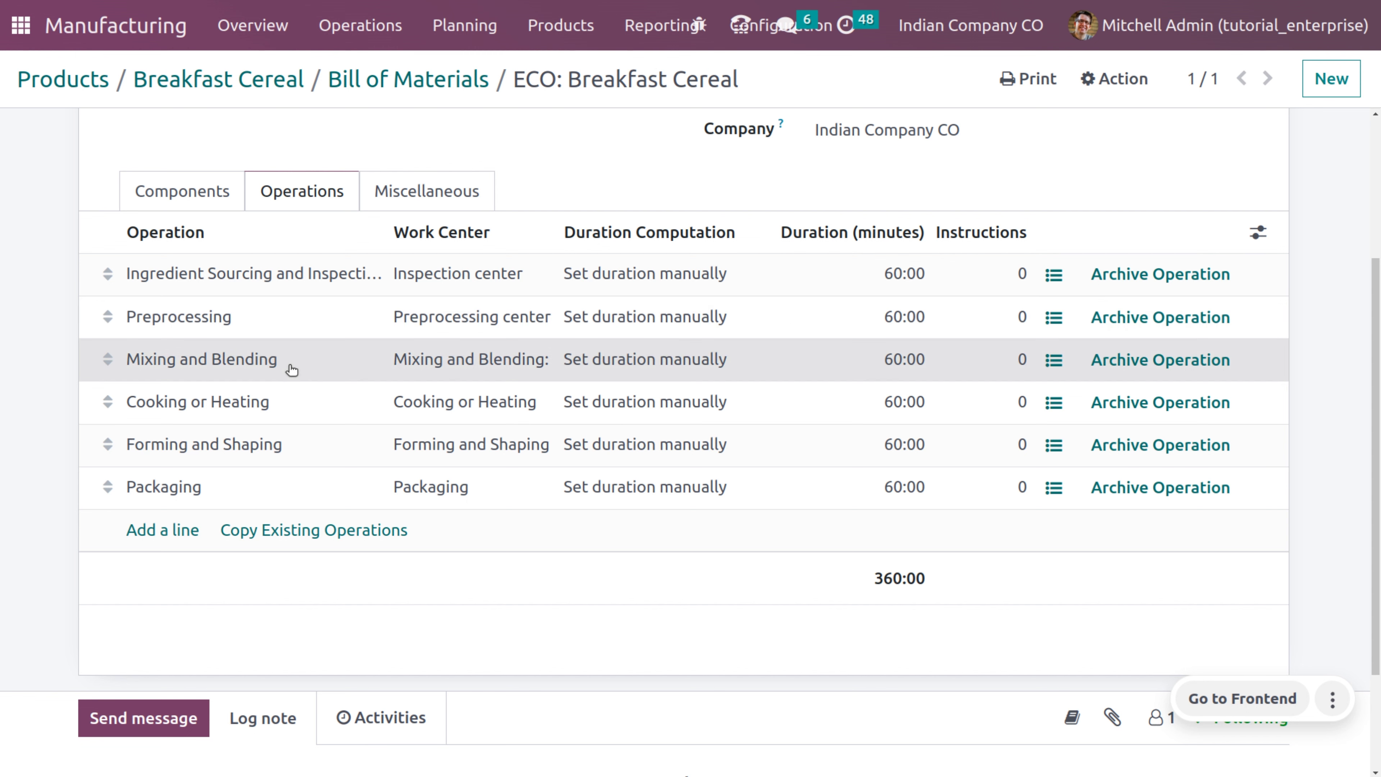
click(292, 370)
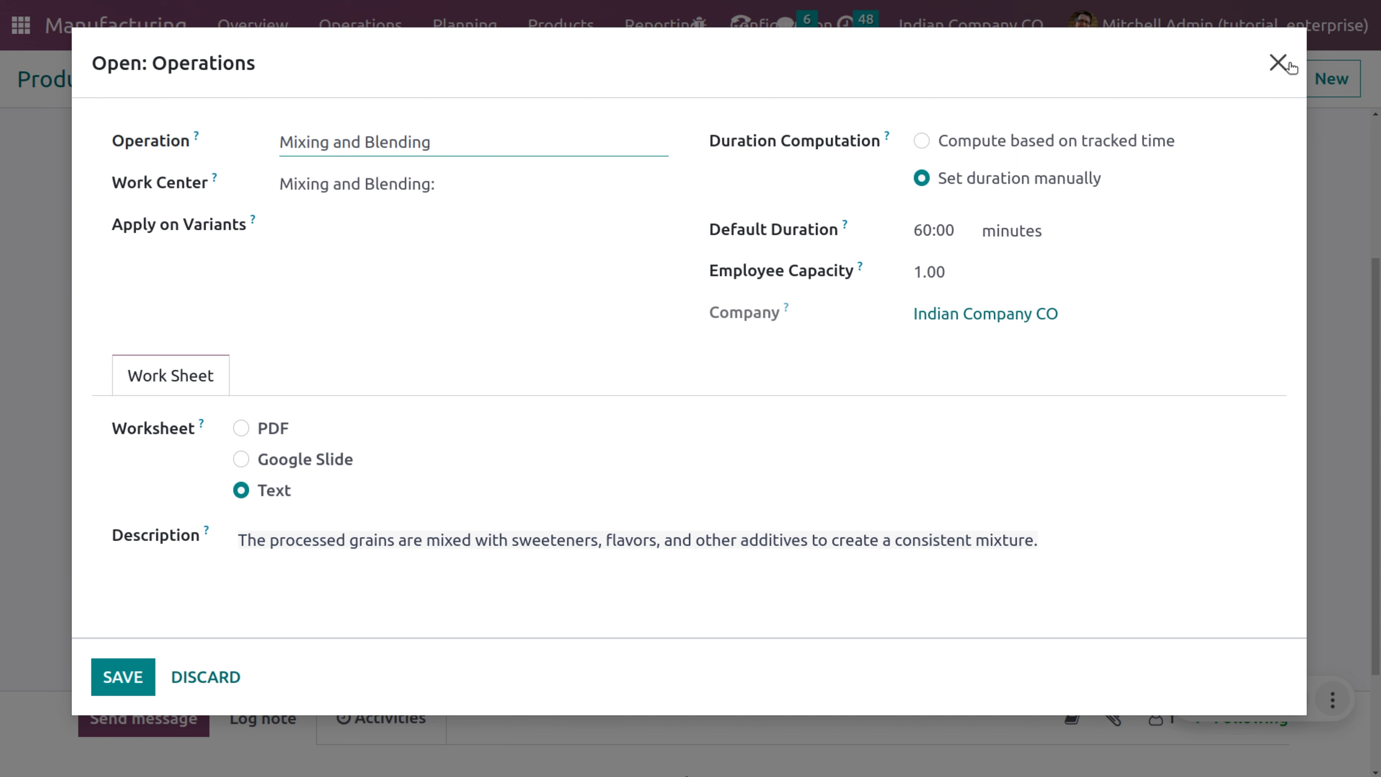
click(1278, 62)
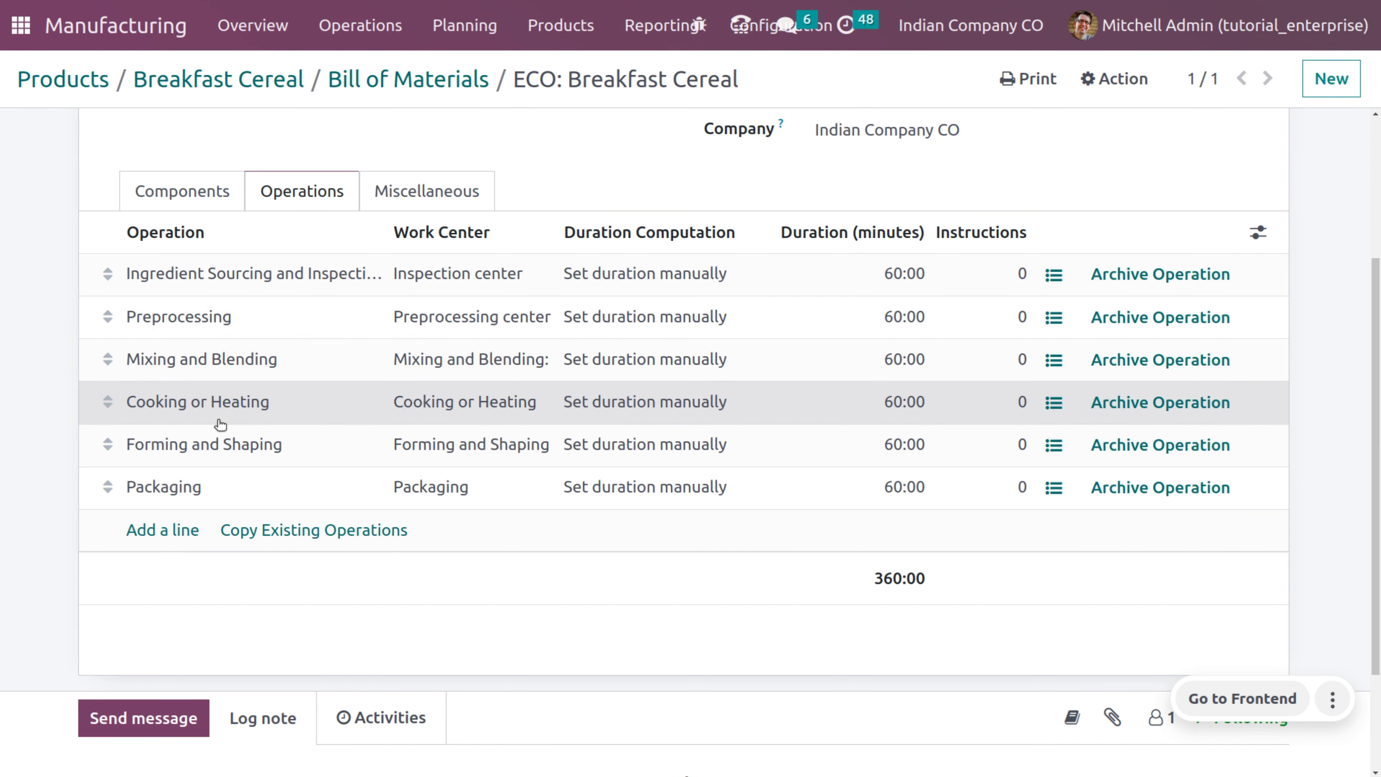
Step: Review the worksheet details of the bill's Cooking or Heating, Forming and Shaping, and Packaging operations
click(220, 419)
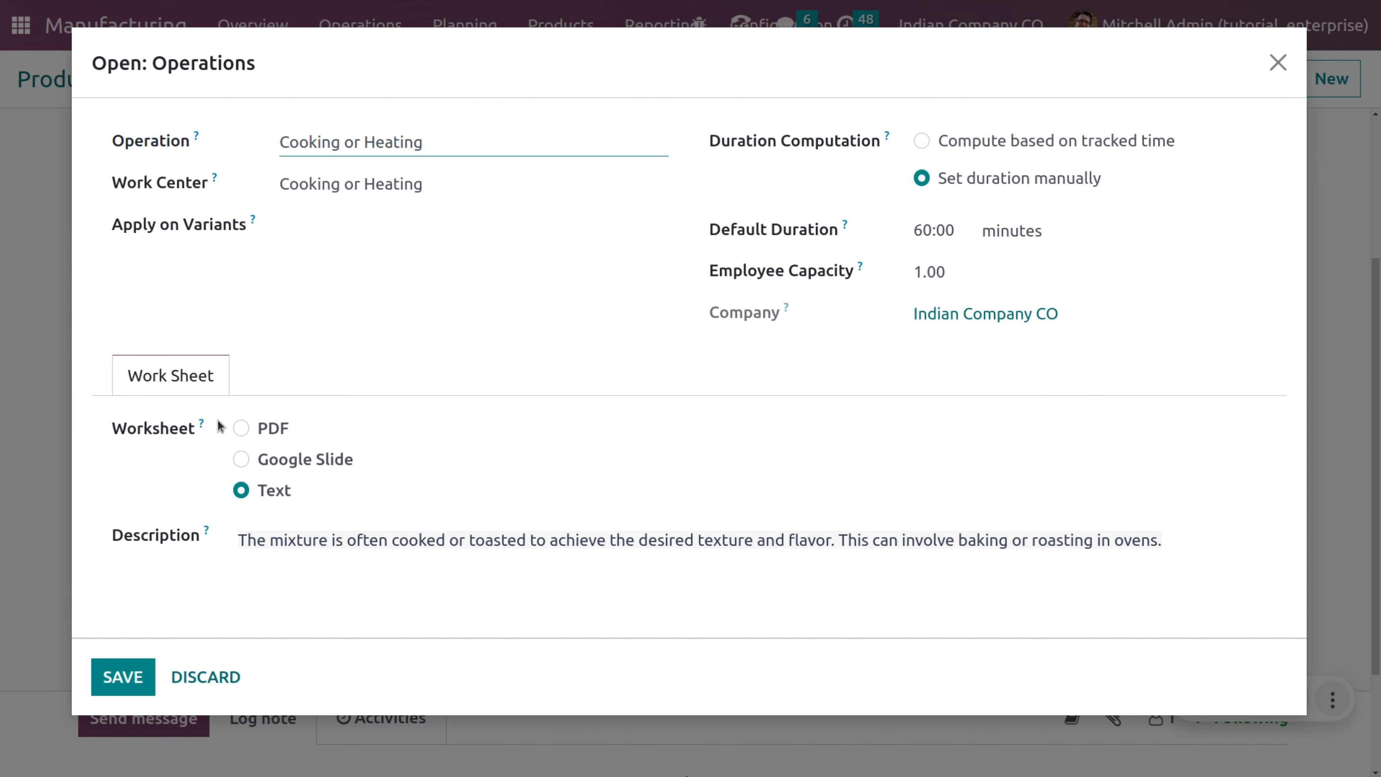
click(1264, 68)
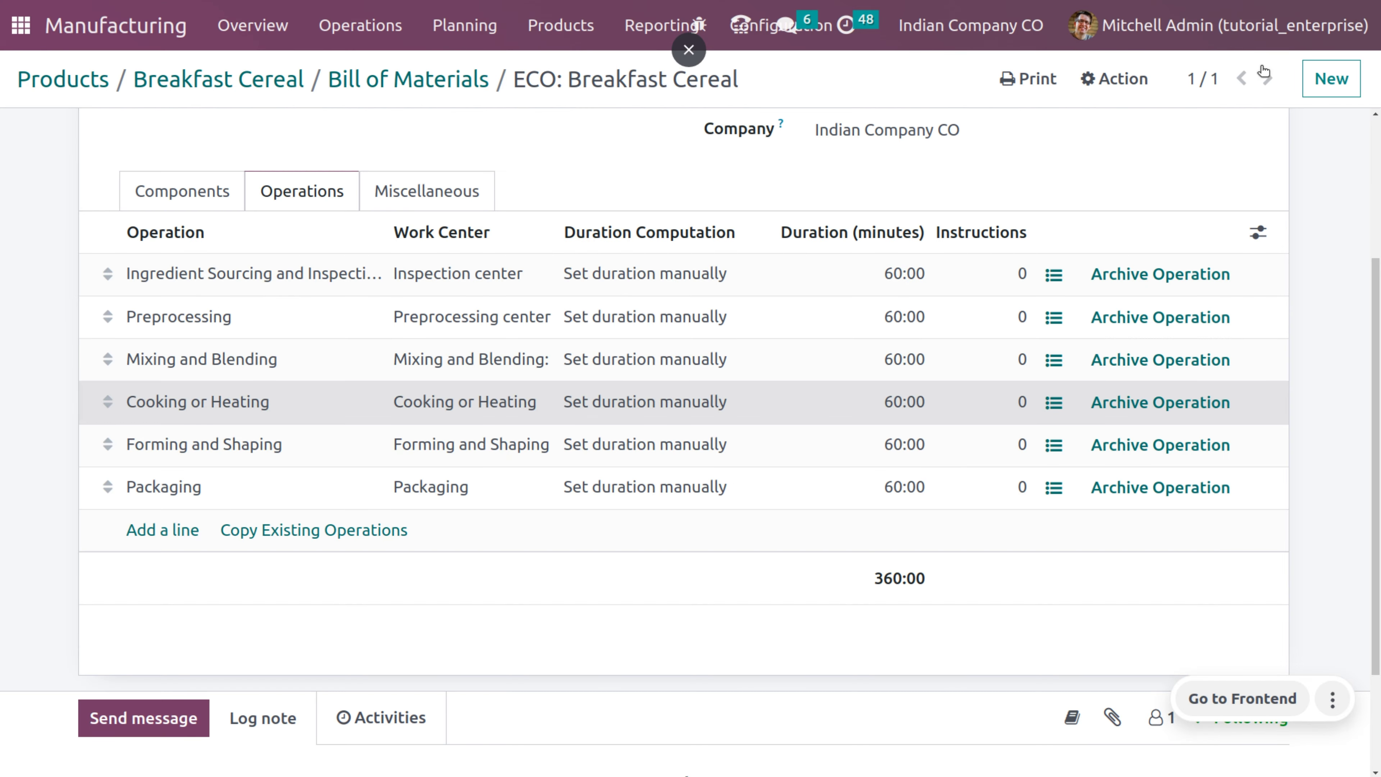
click(344, 460)
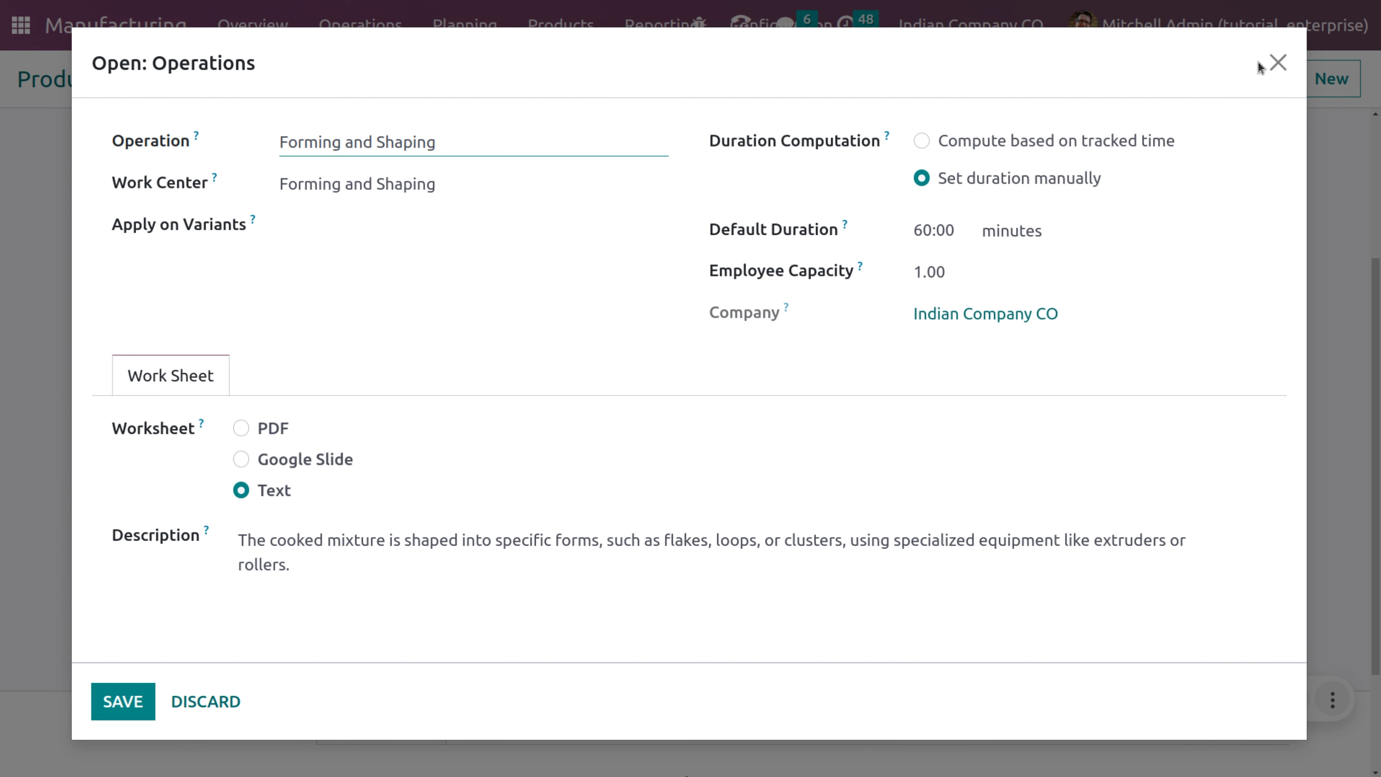
click(1278, 62)
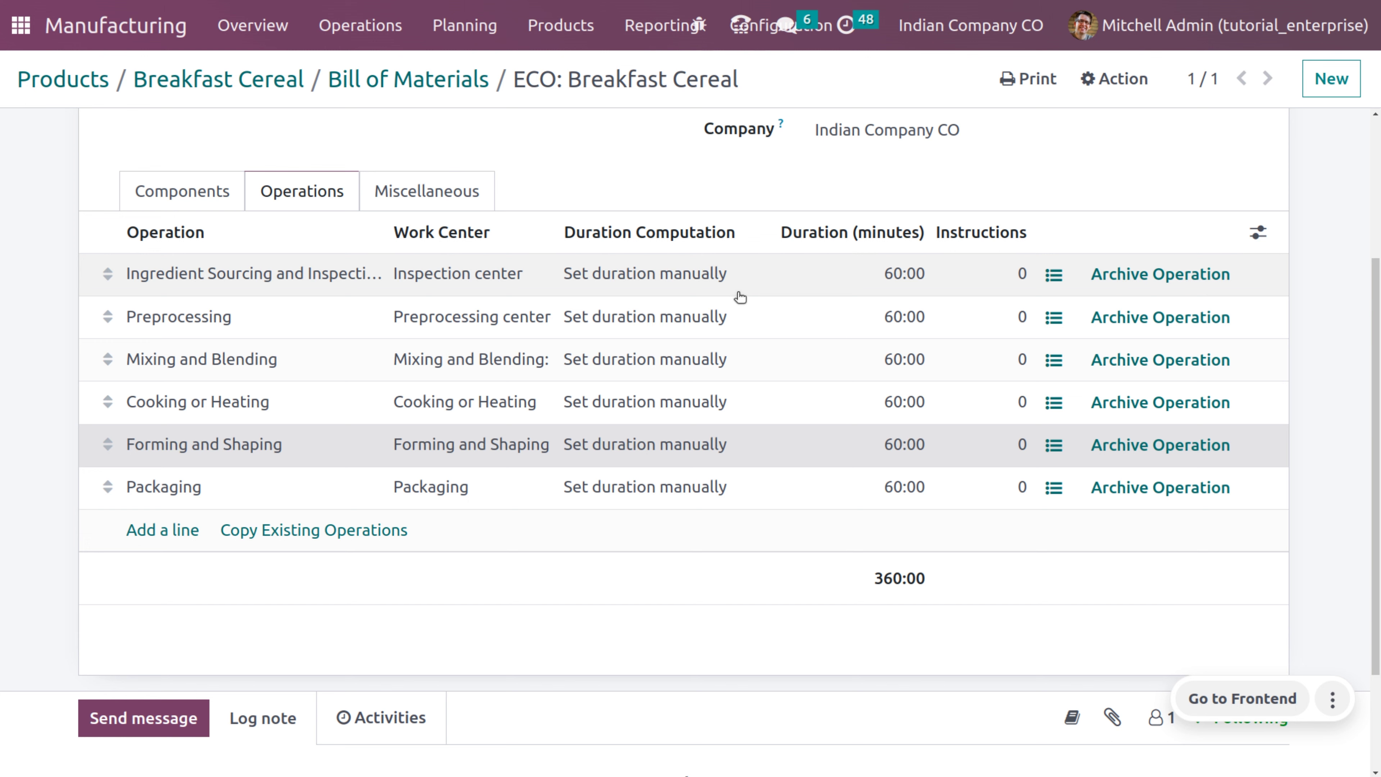
scroll(537, 450, up, 4)
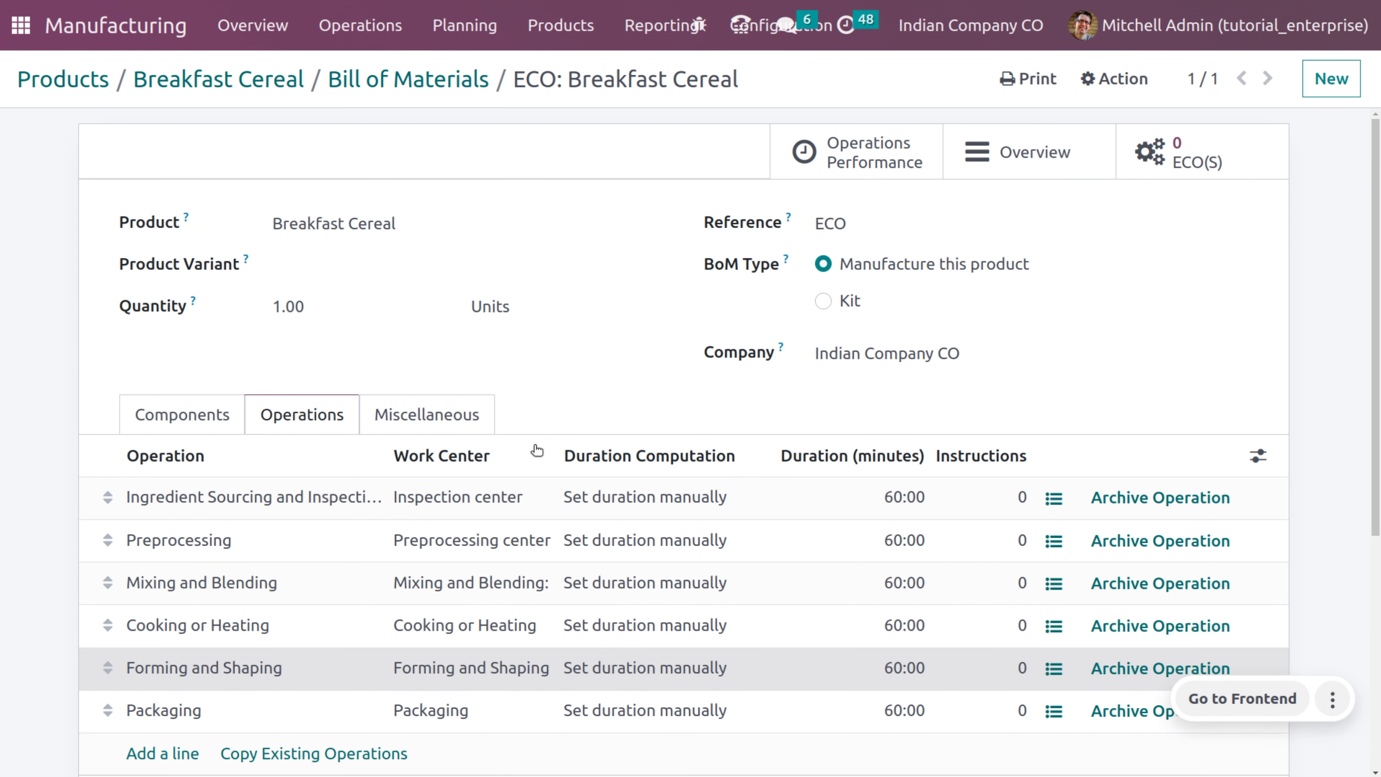
scroll(538, 450, down, 7)
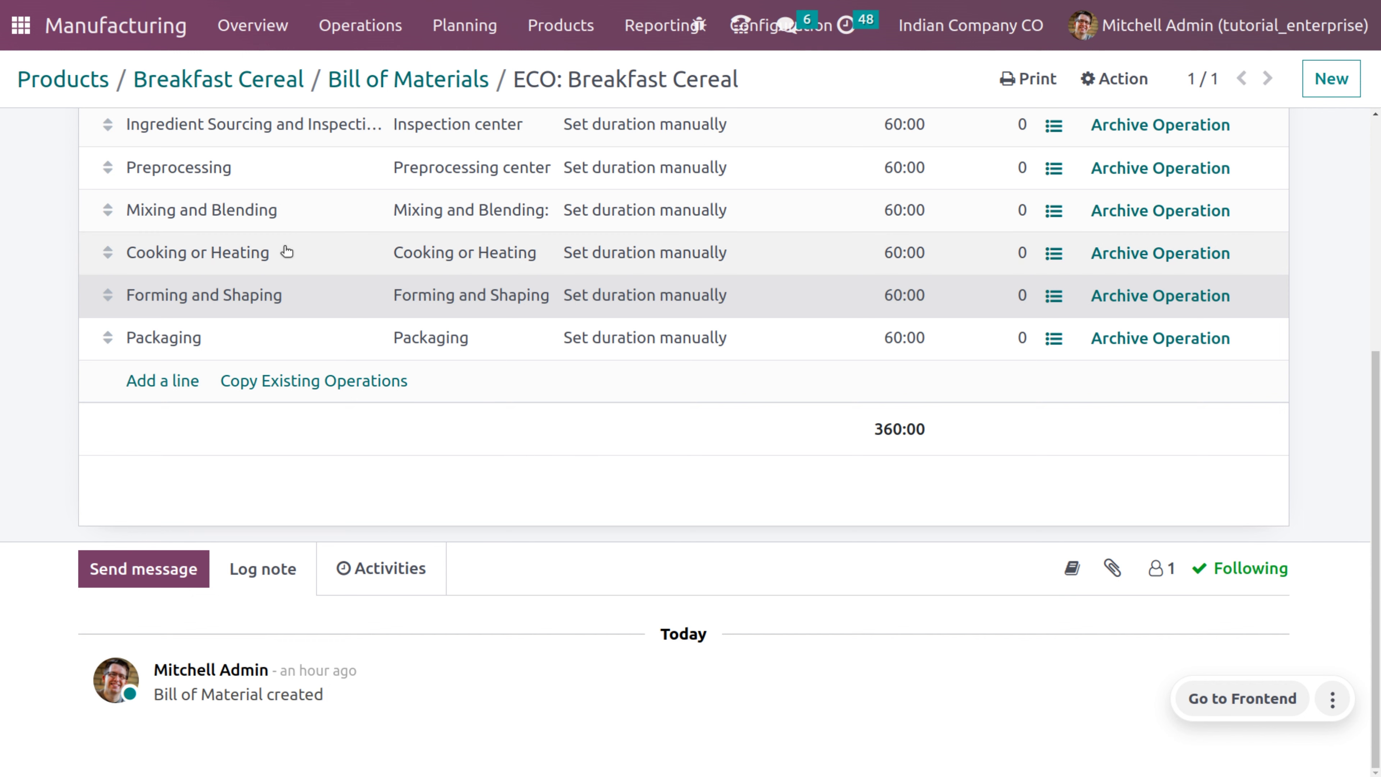
click(324, 342)
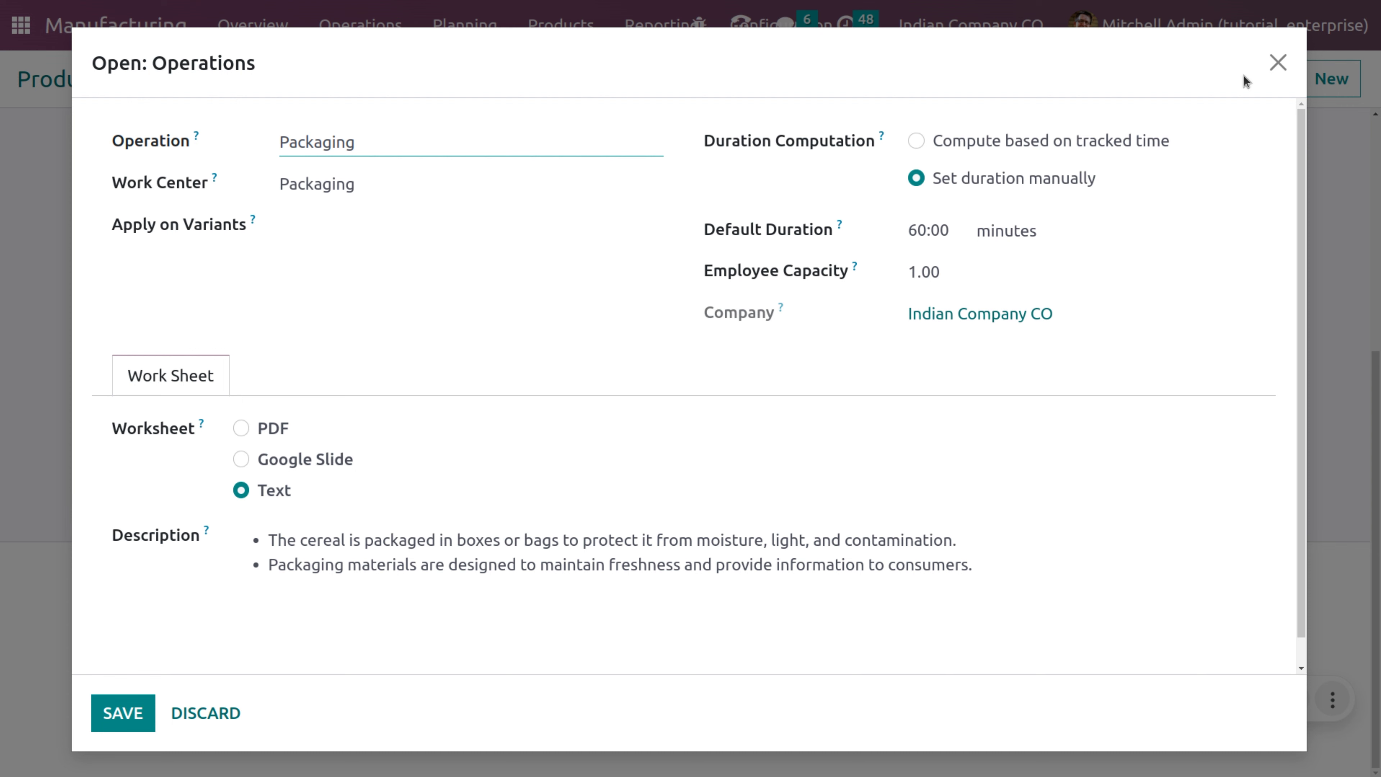
click(1277, 62)
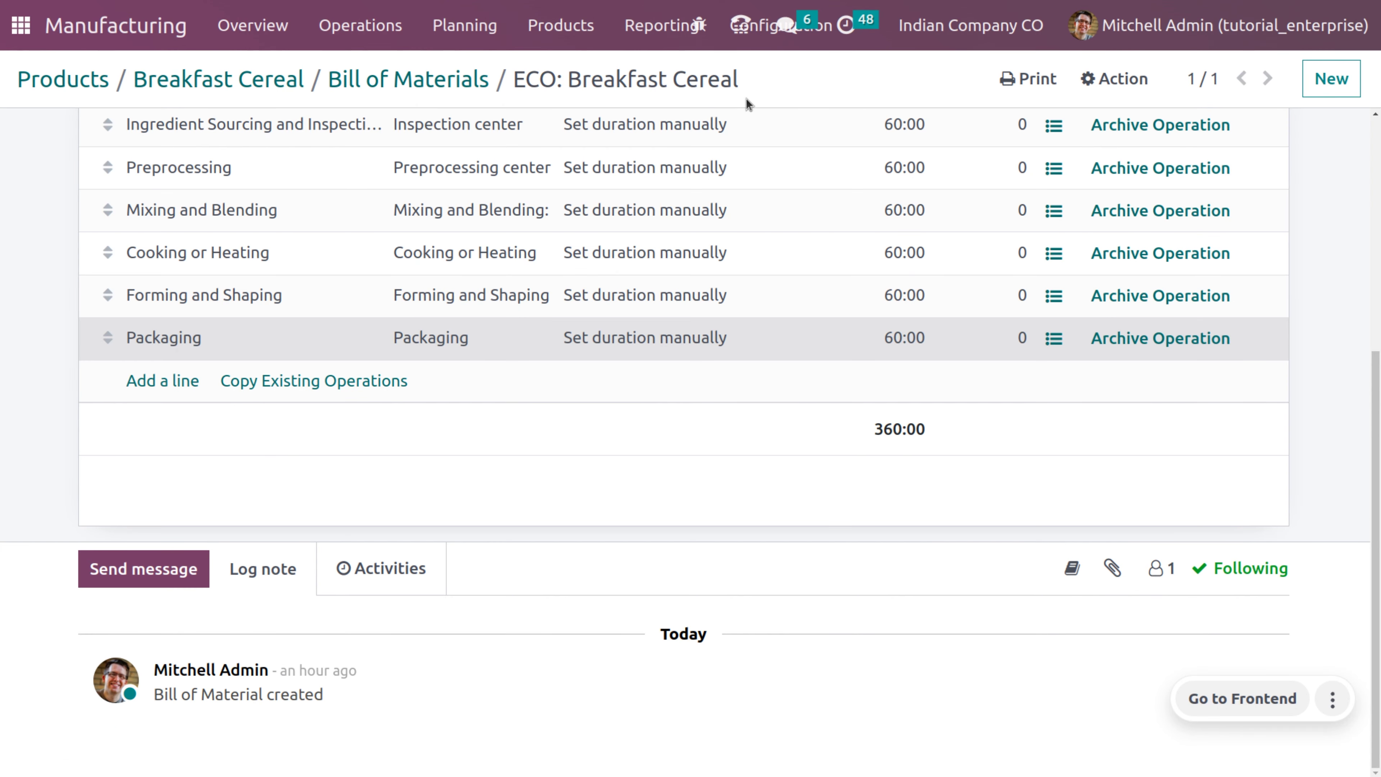
Step: Create and confirm a new manufacturing order using the bill of material ECO: Breakfast Cereal
click(356, 27)
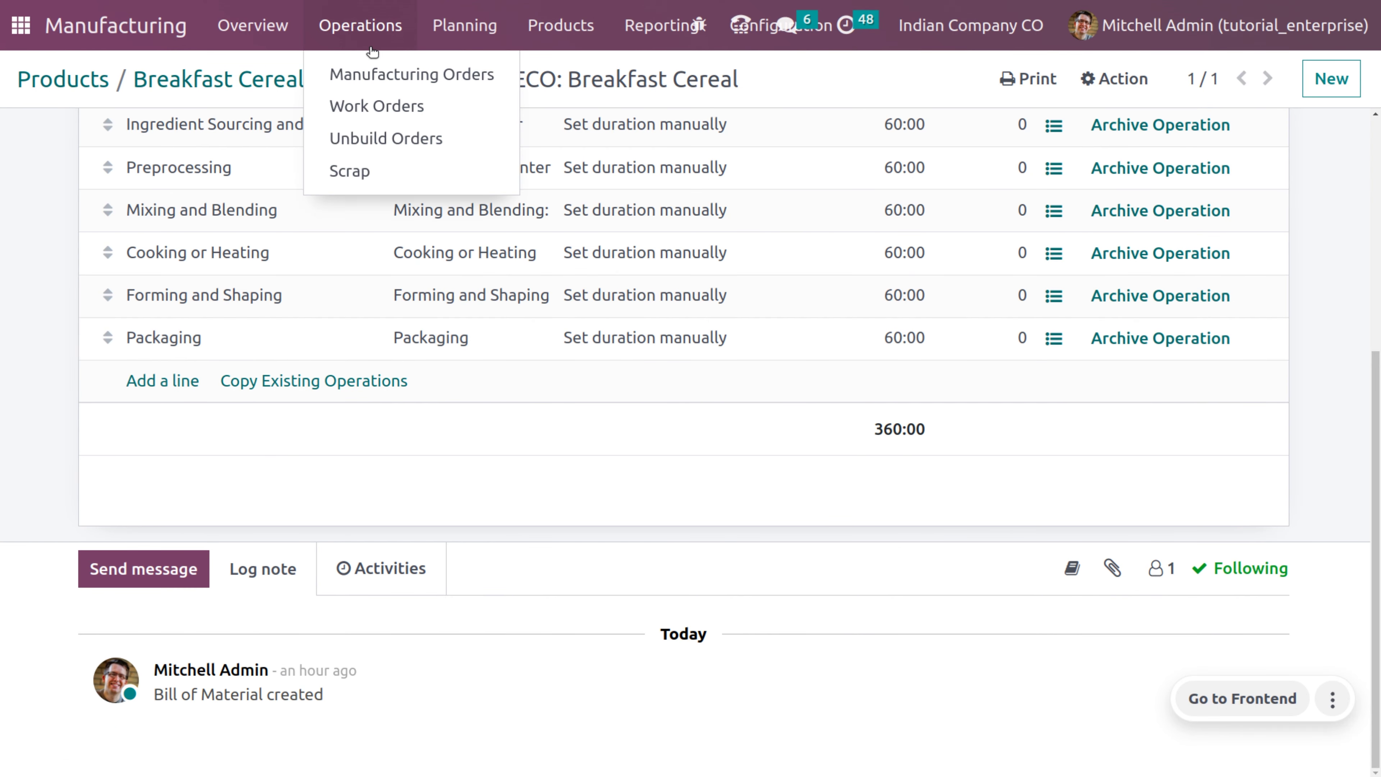
click(388, 60)
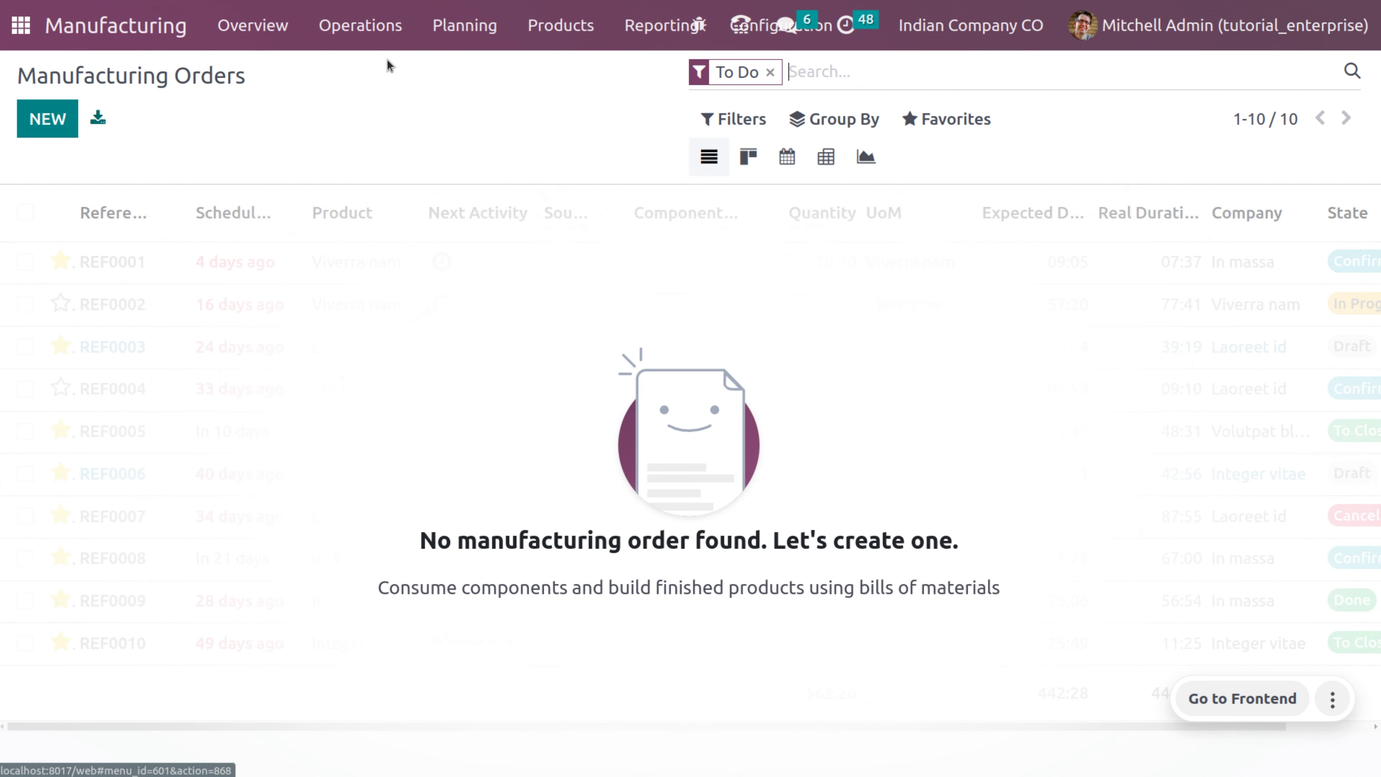
click(33, 130)
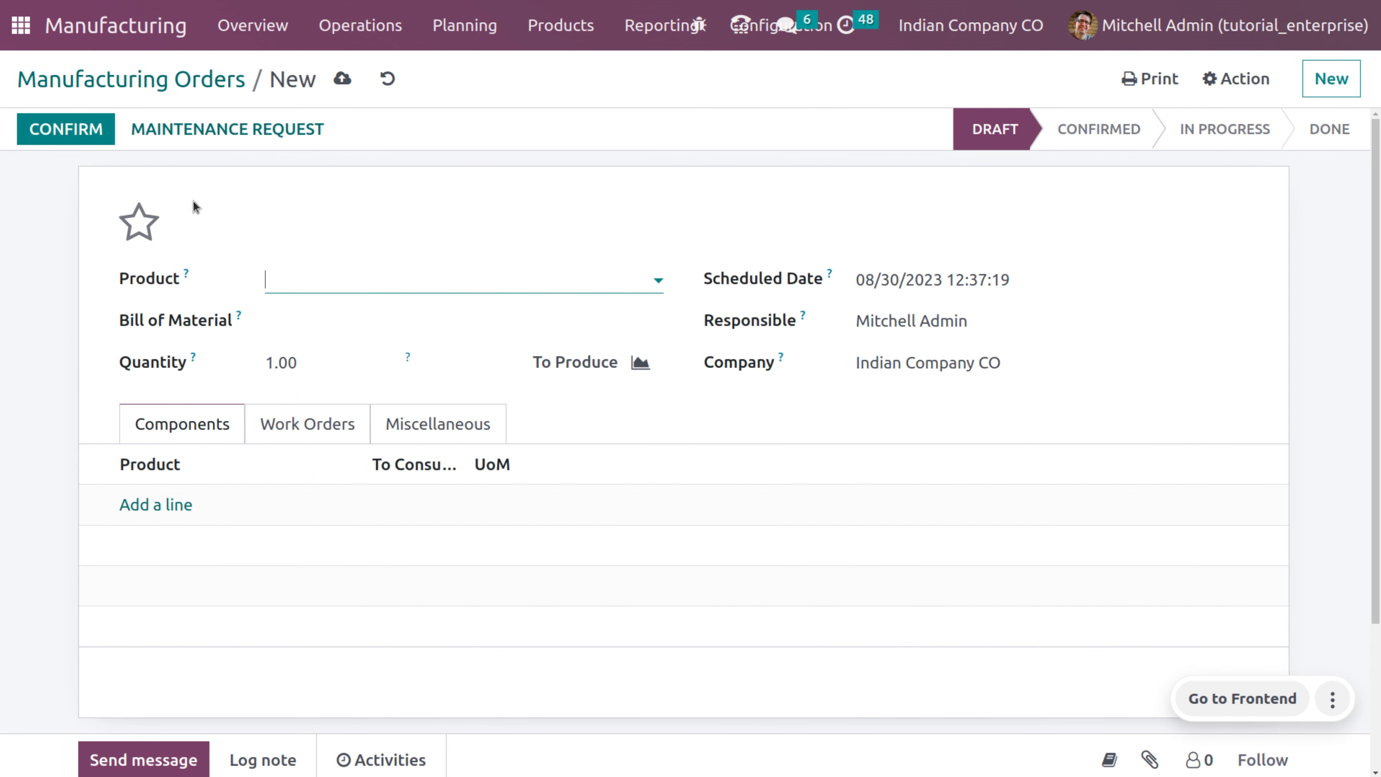
click(328, 307)
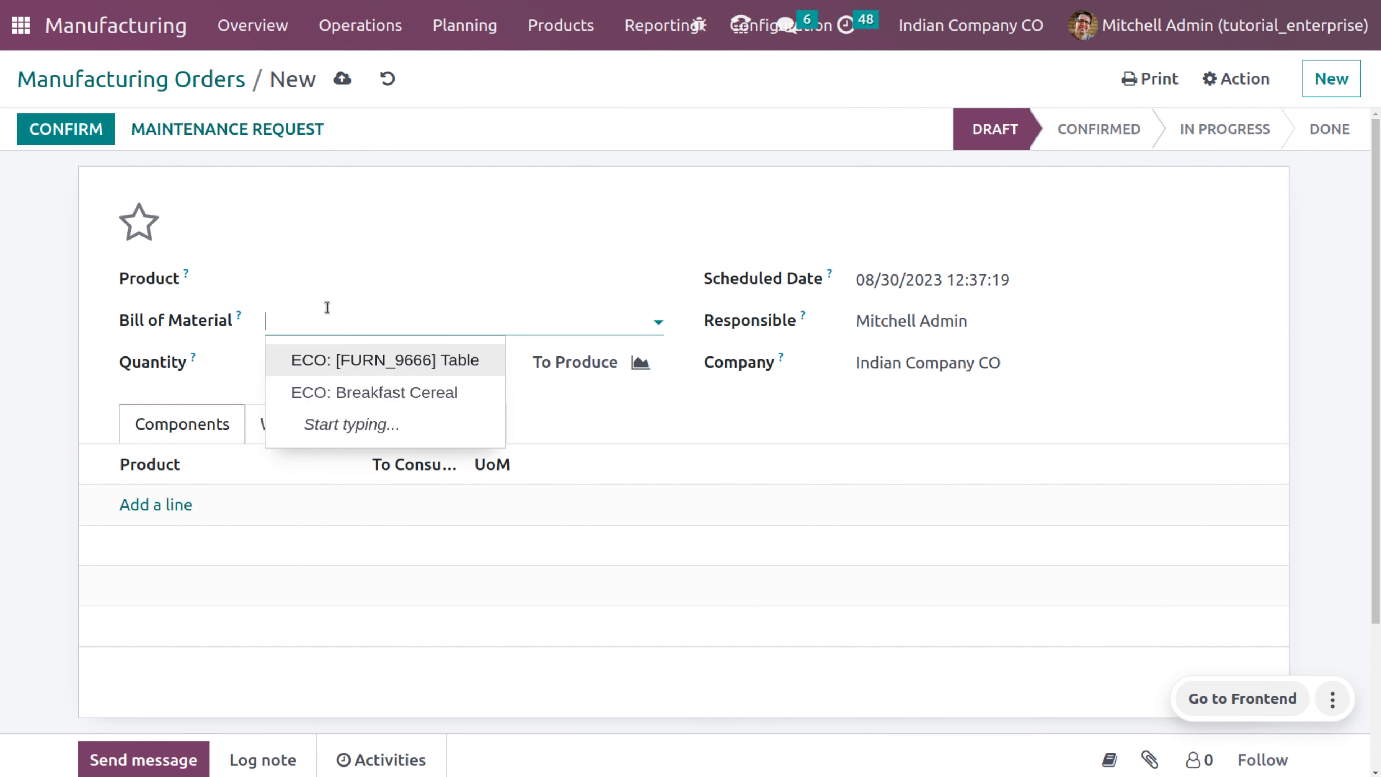
click(356, 390)
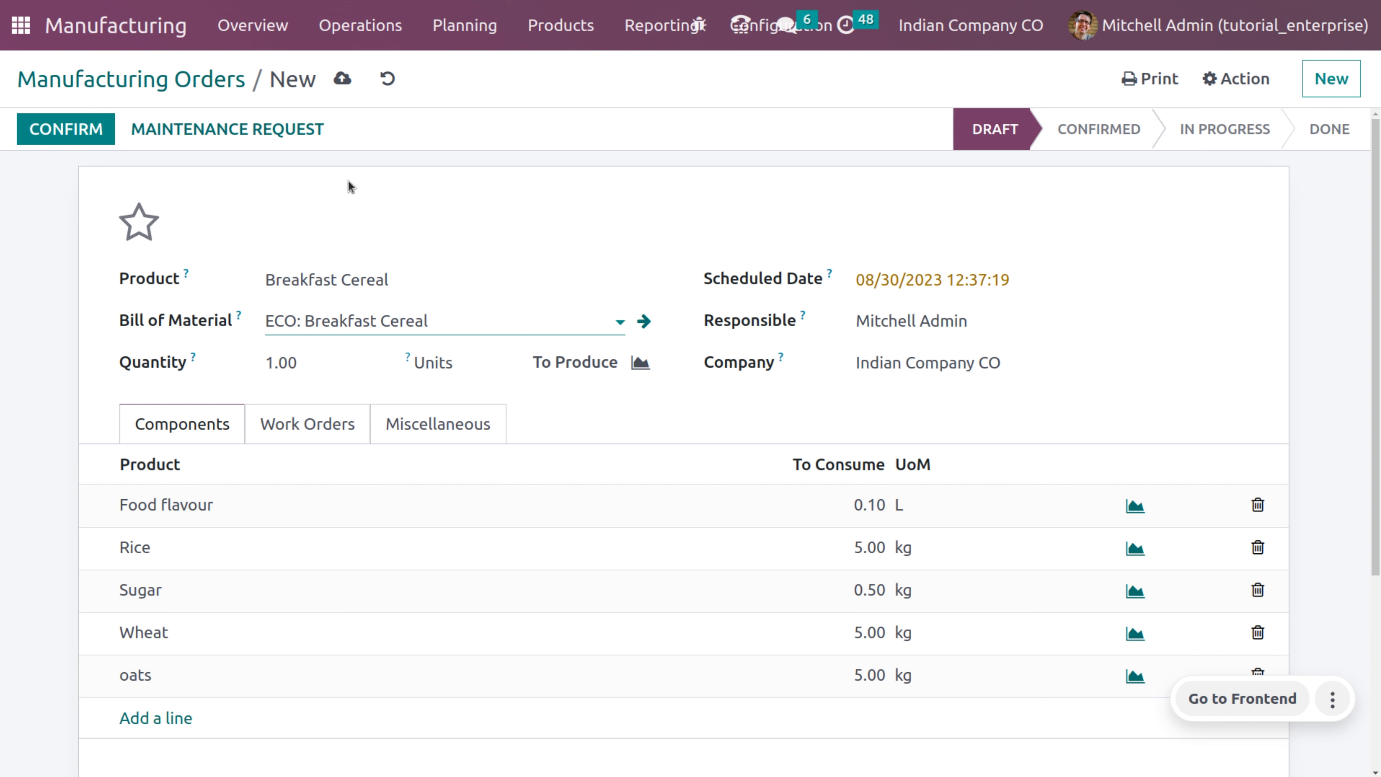
click(338, 87)
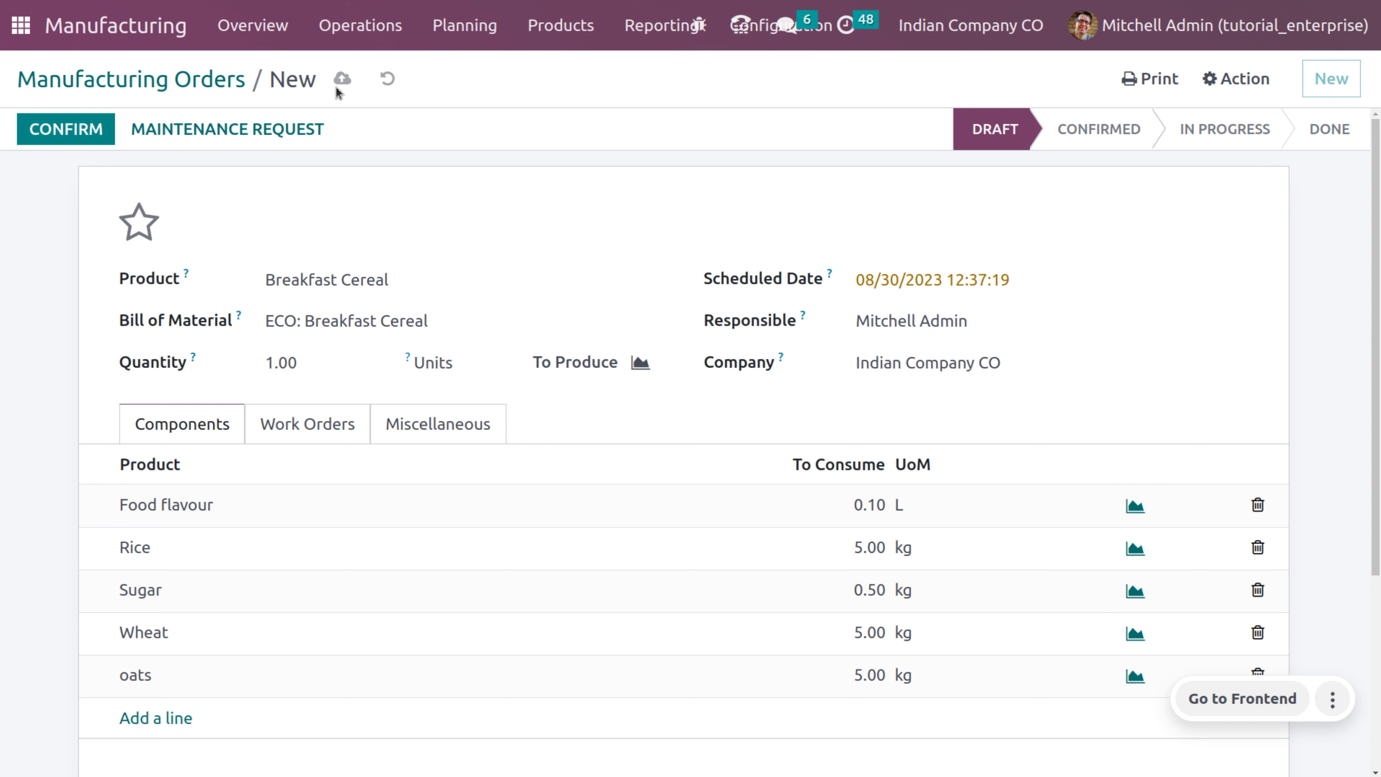
click(95, 121)
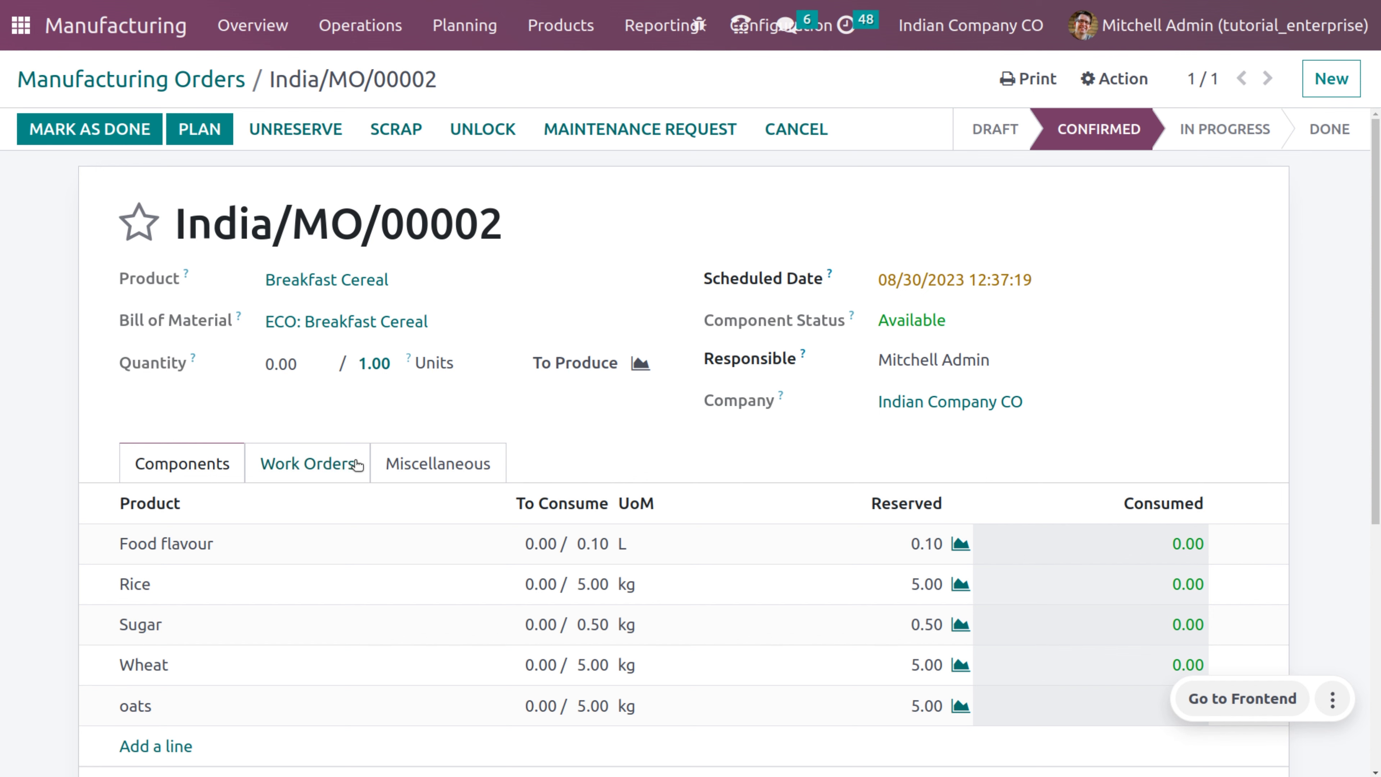
Step: Review the work orders listed on Breakfast Cereal's manufacturing order, including their work centers, expected durations and statuses
click(345, 467)
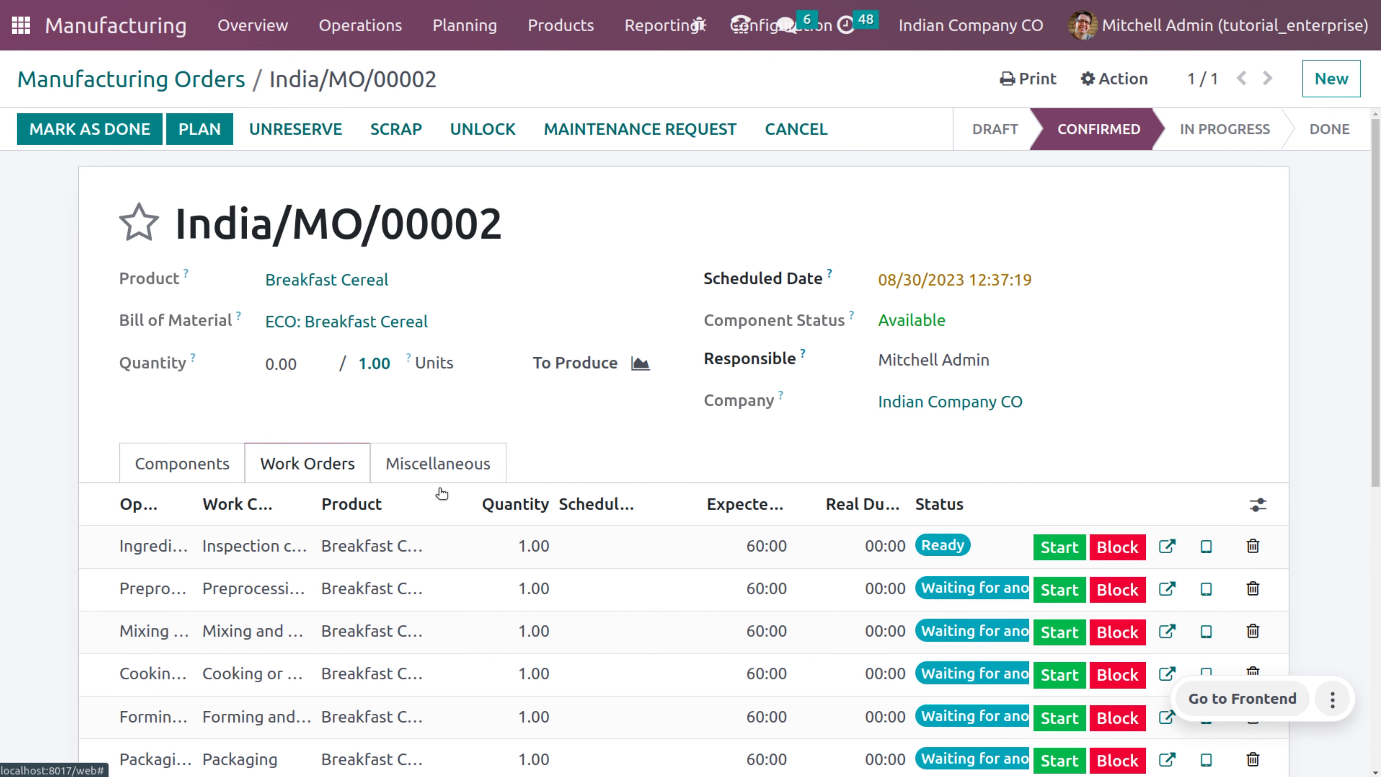
scroll(533, 539, down, 4)
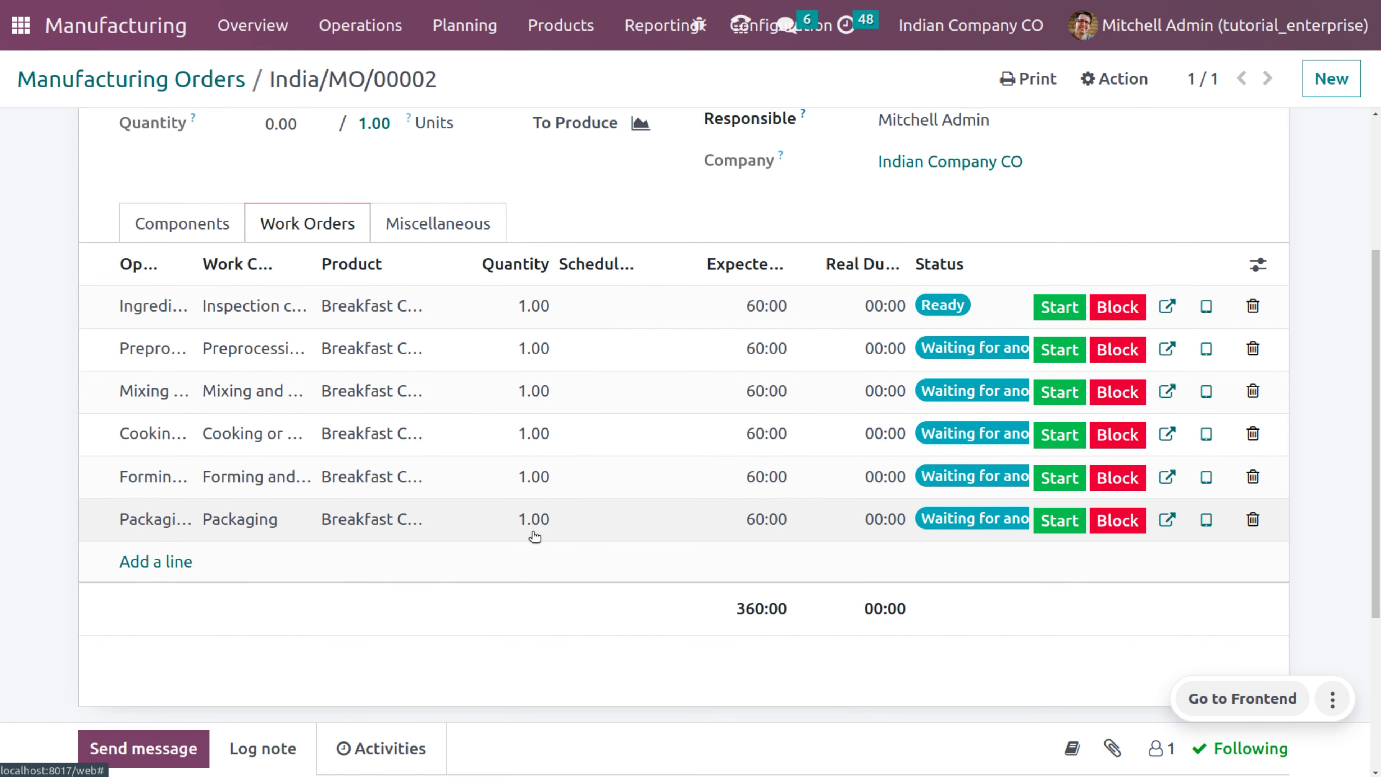
scroll(534, 537, up, 1)
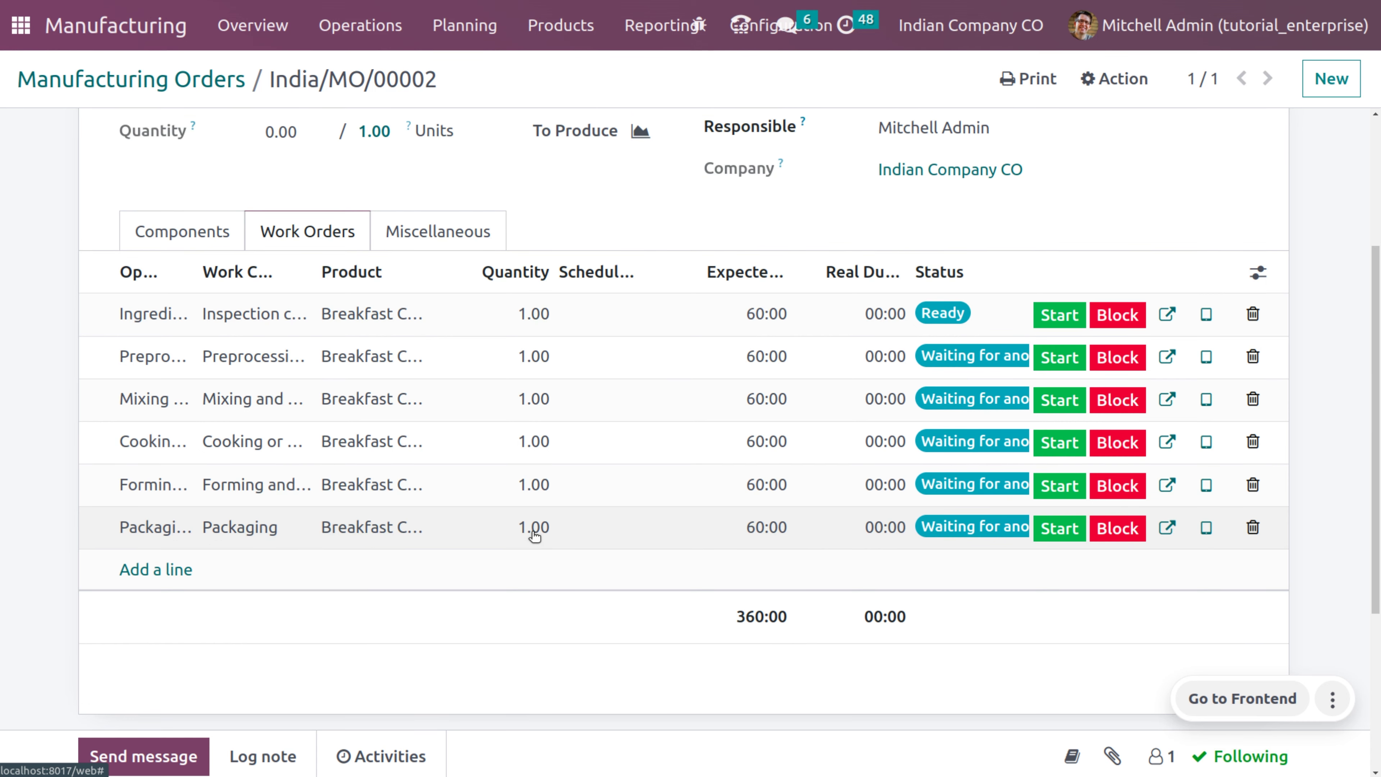
scroll(534, 536, up, 3)
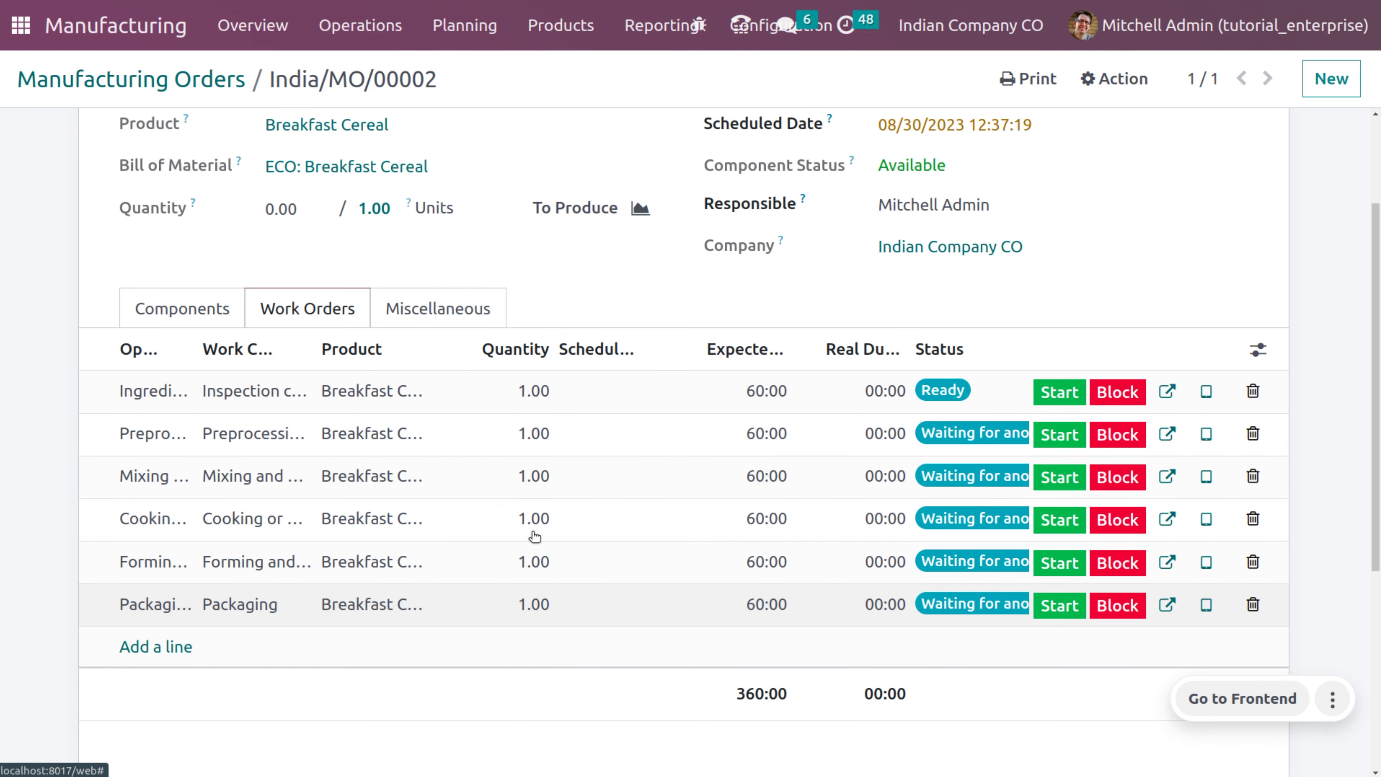
scroll(535, 537, down, 1)
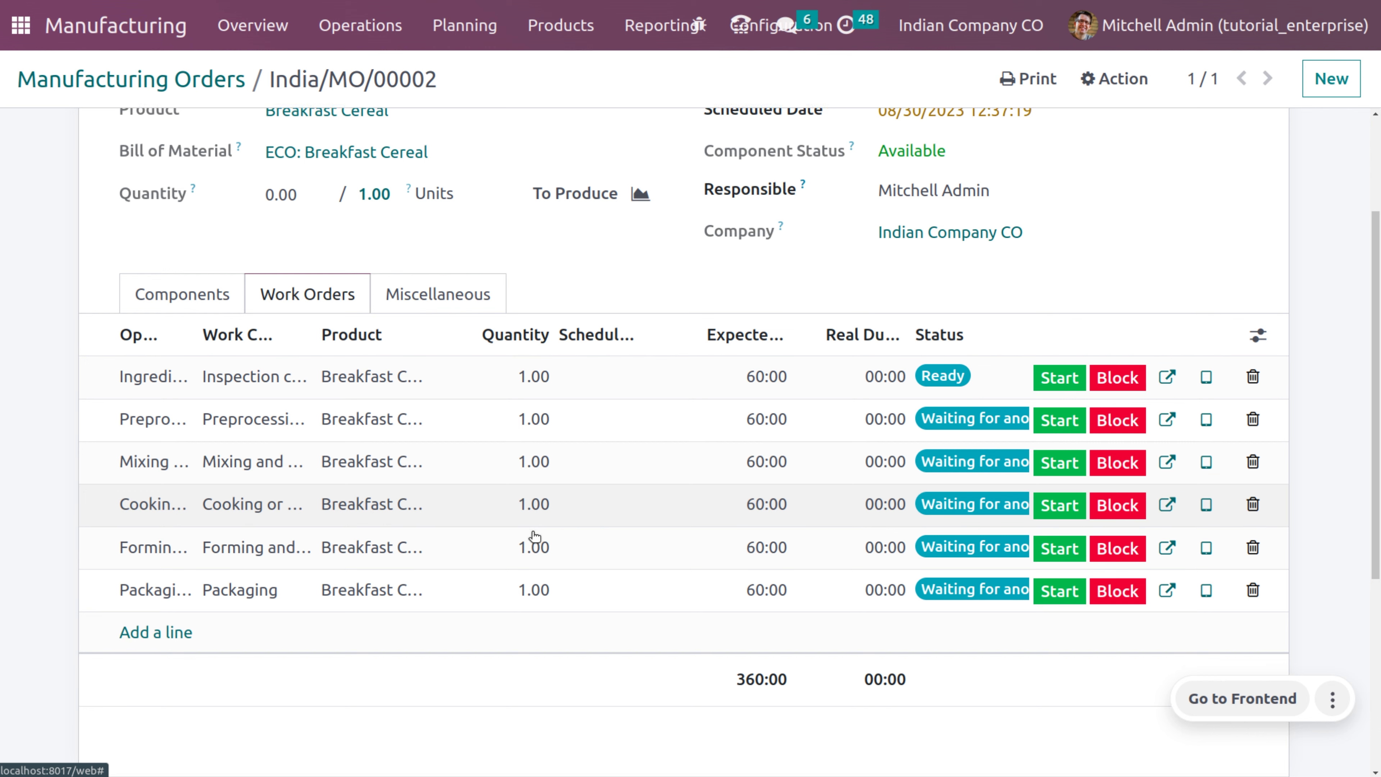
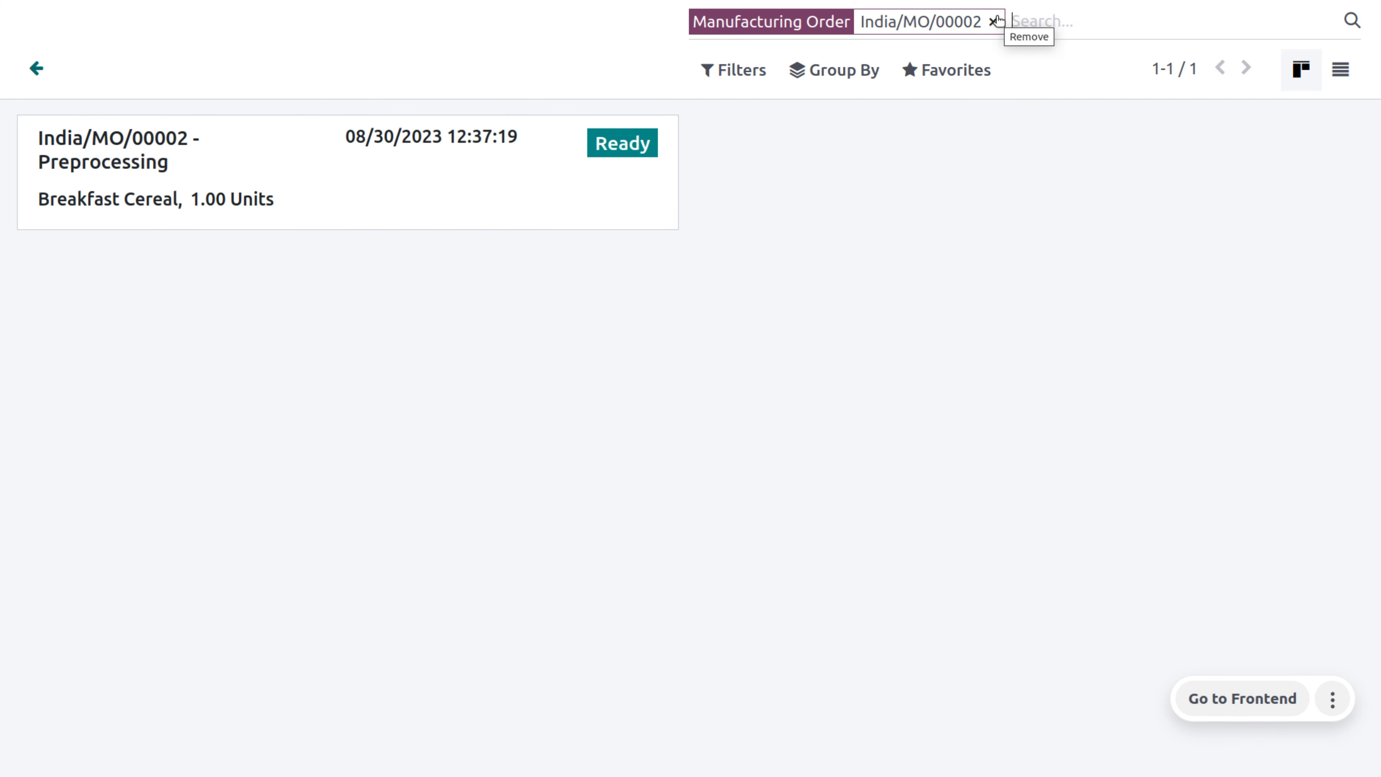
Step: Clear the manufacturing order filter, leave the work center's work order view, and reopen the work orders of Breakfast Cereal's manufacturing order
click(993, 20)
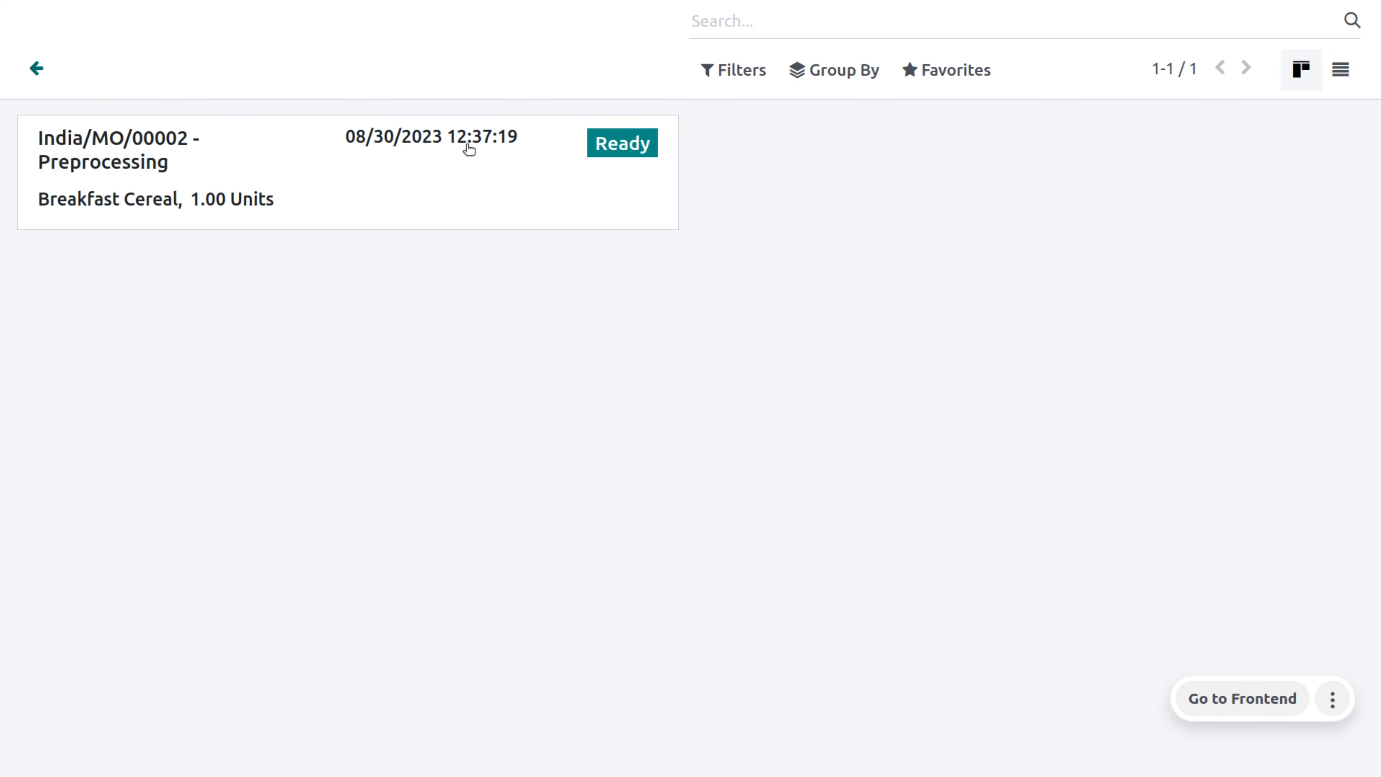
click(35, 69)
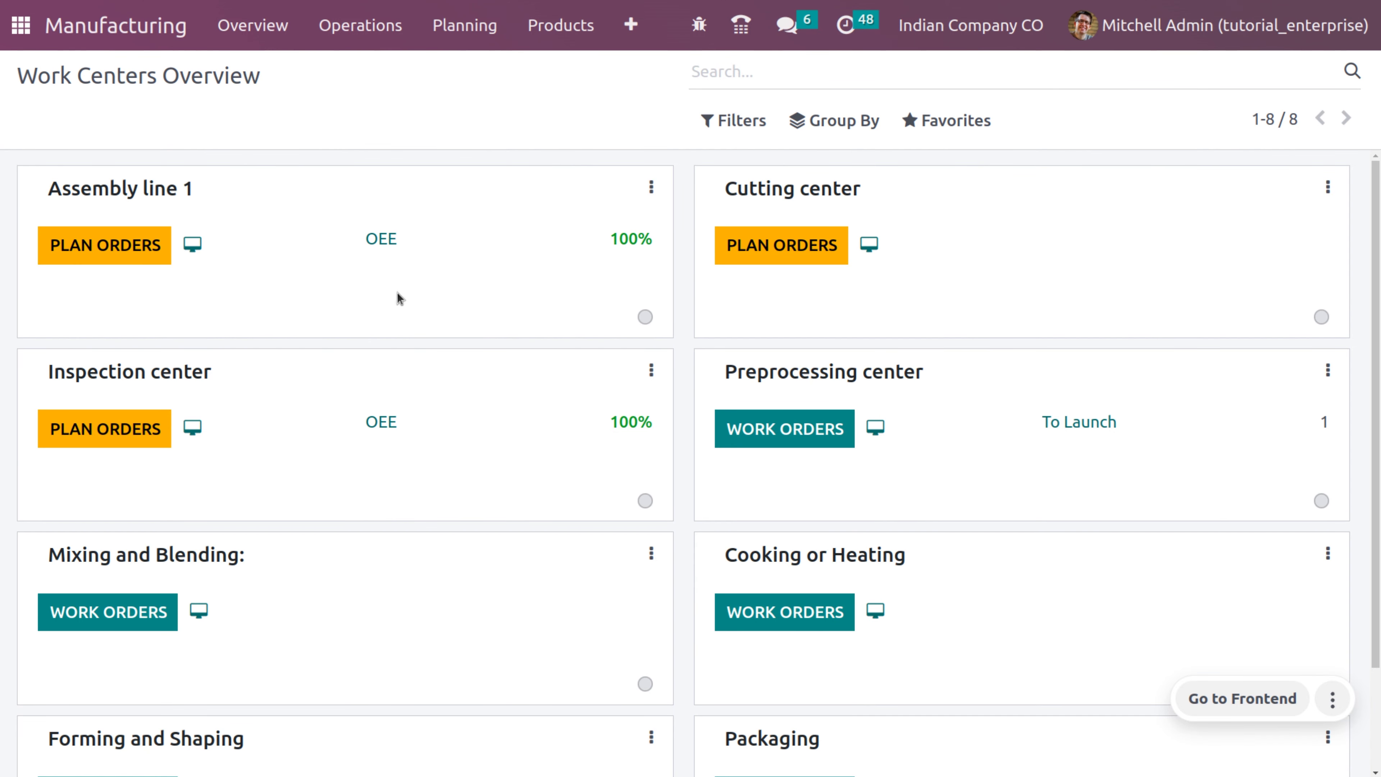
click(366, 24)
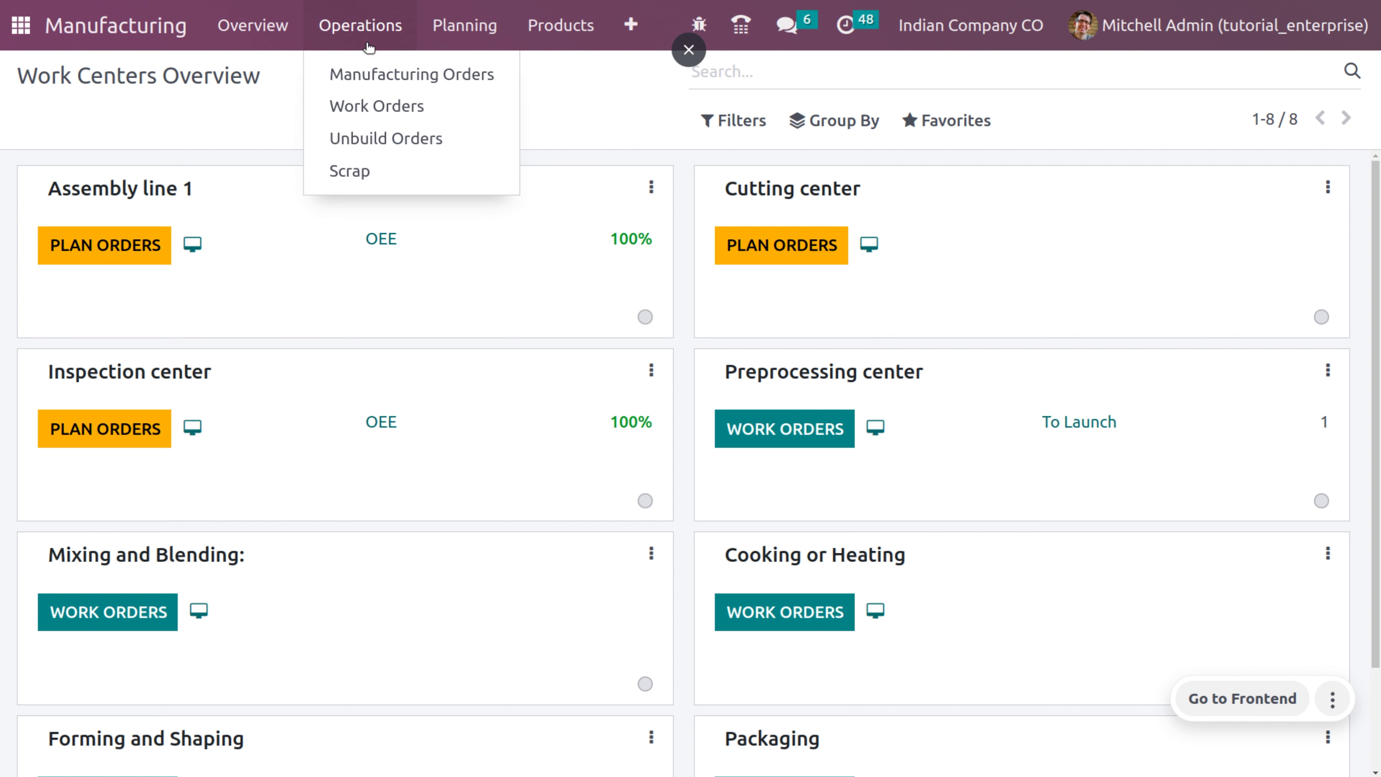
click(377, 74)
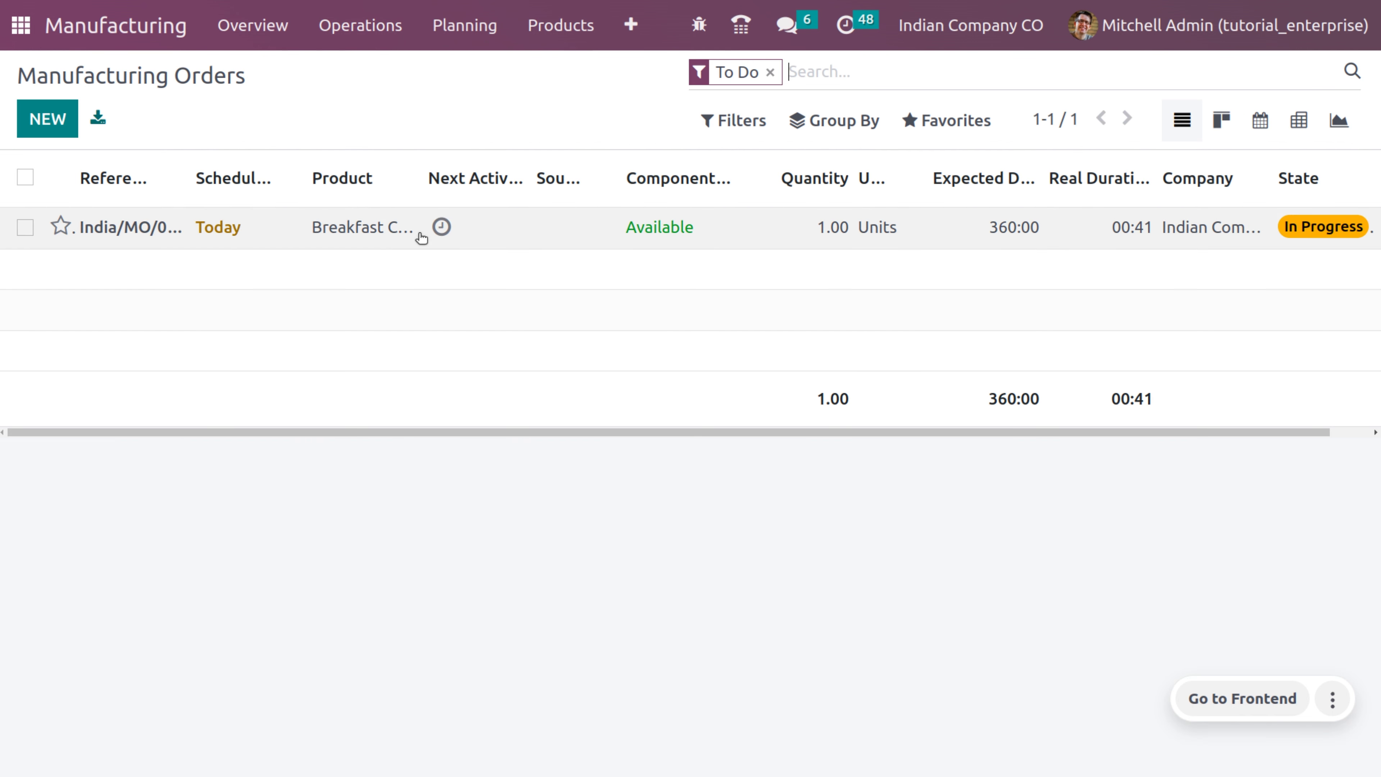
click(334, 234)
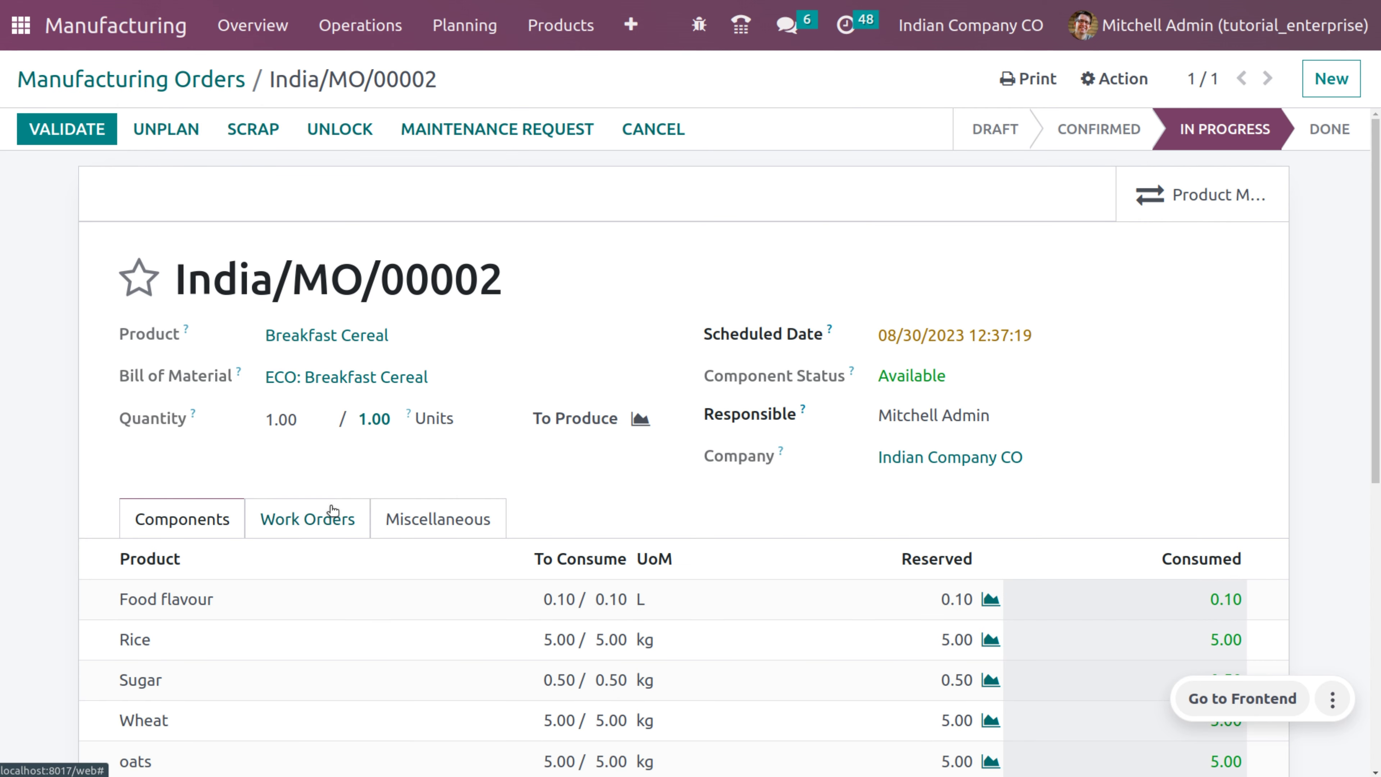
click(335, 510)
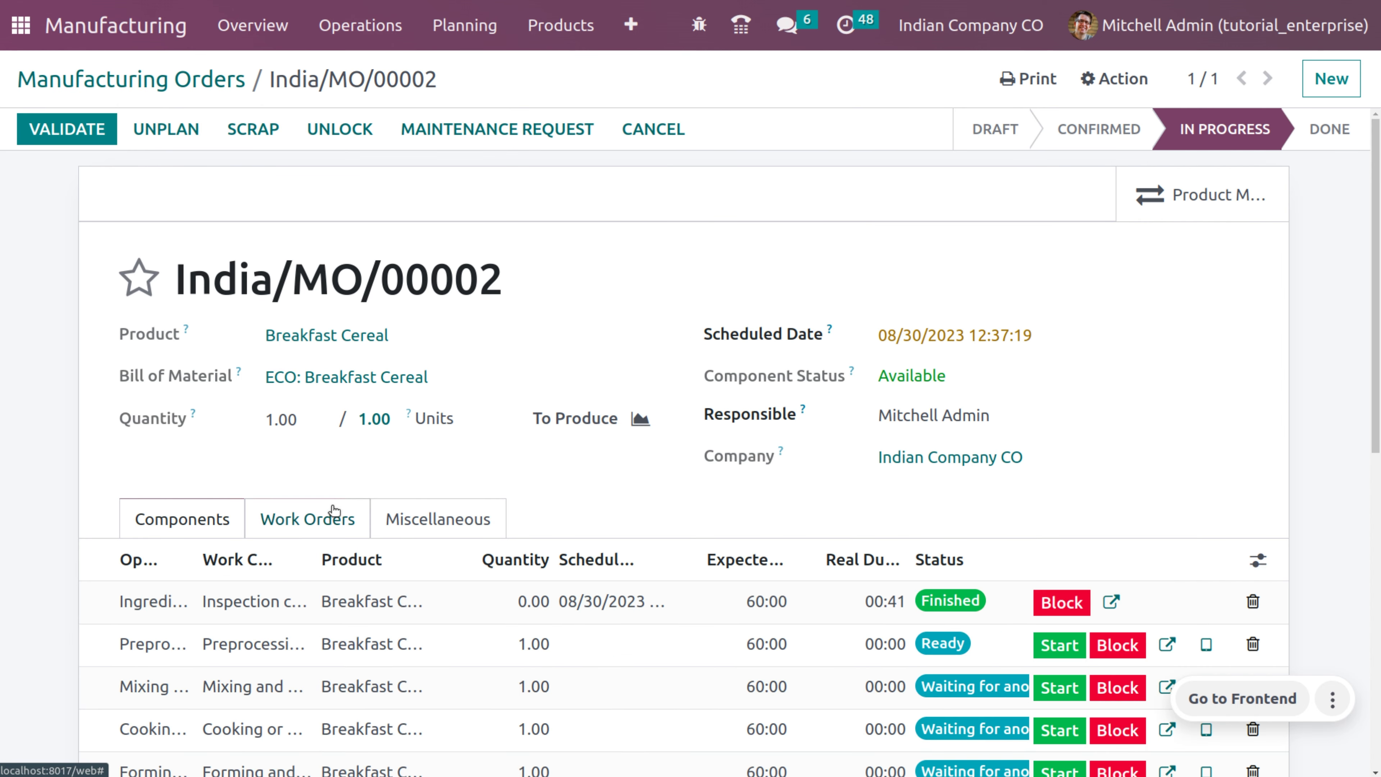
Step: Start and complete the Preprocessing, Mixing and Blending, Cooking or Heating, and Forming and Shaping work orders in sequence
scroll(918, 550, down, 2)
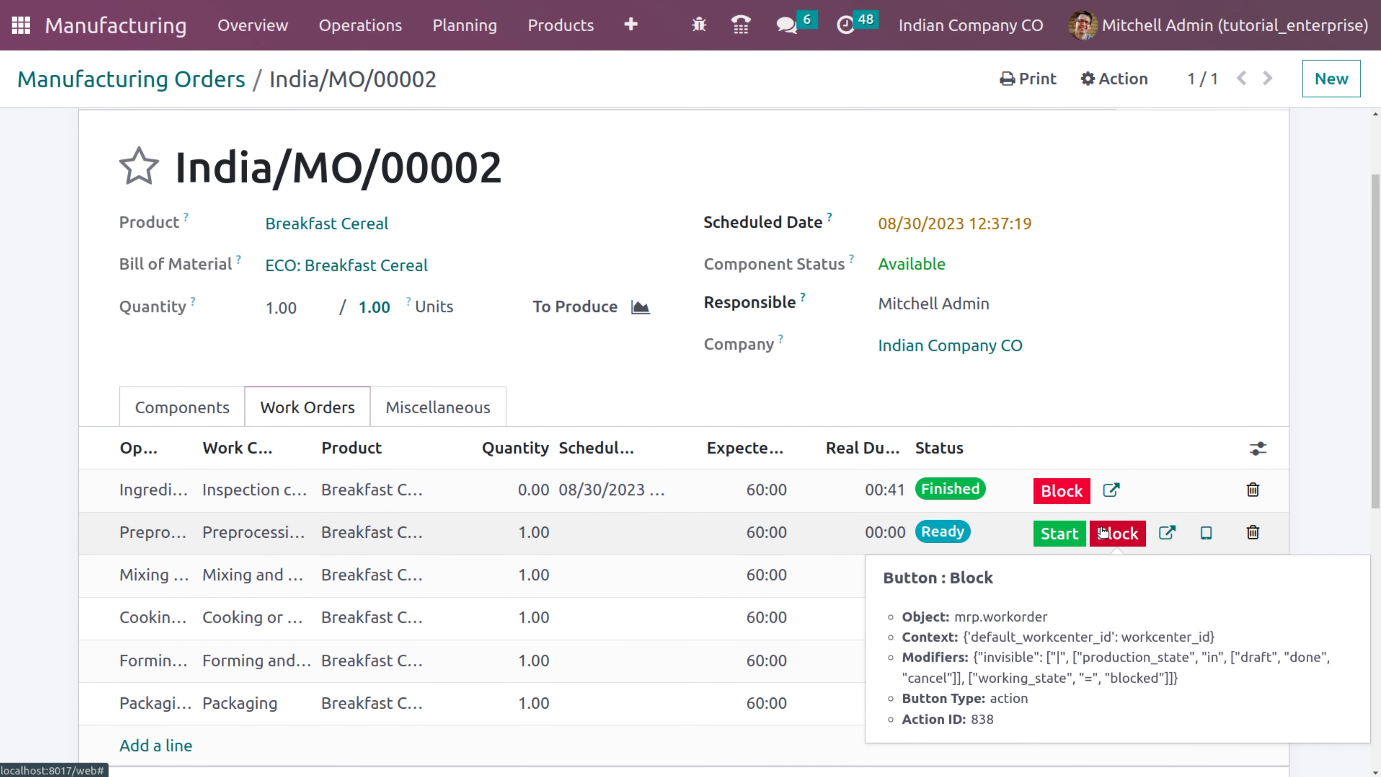
click(1058, 532)
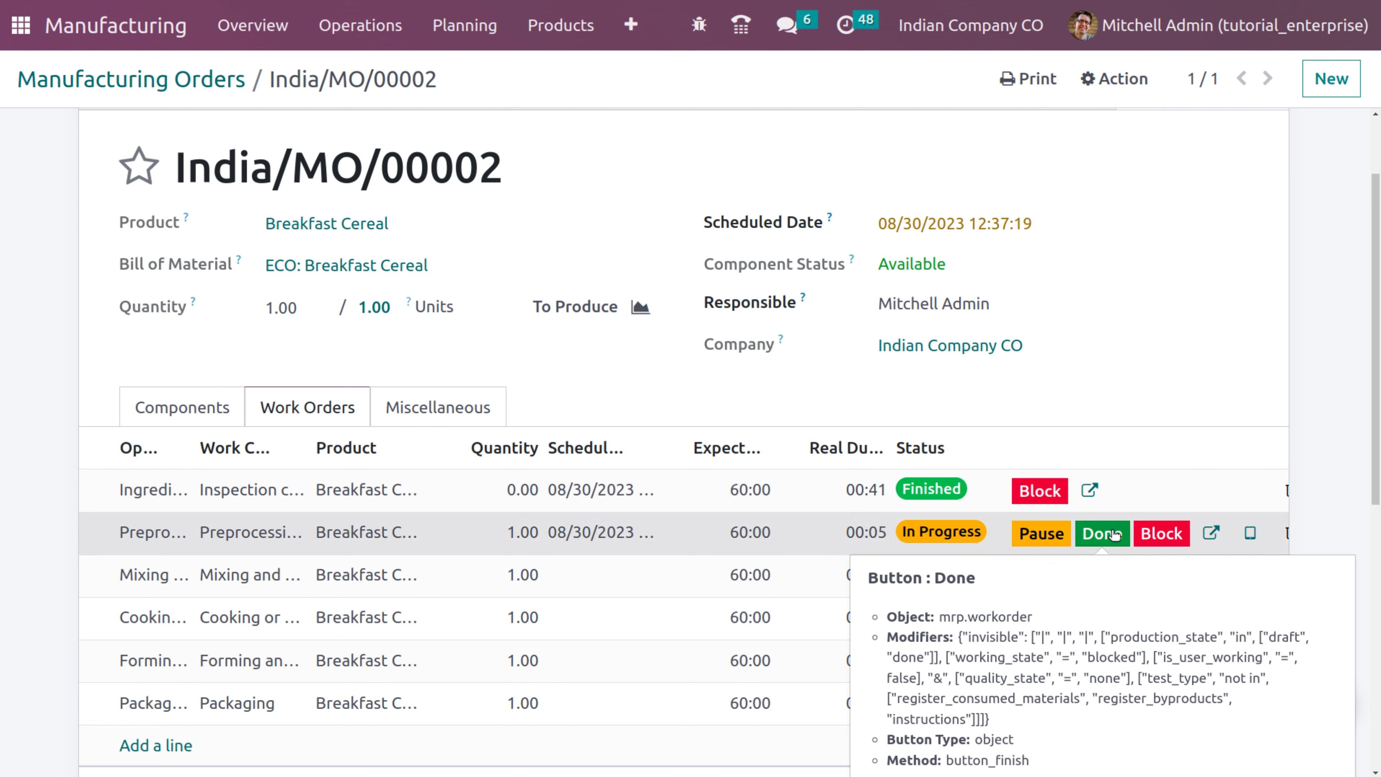
click(1101, 533)
click(1057, 576)
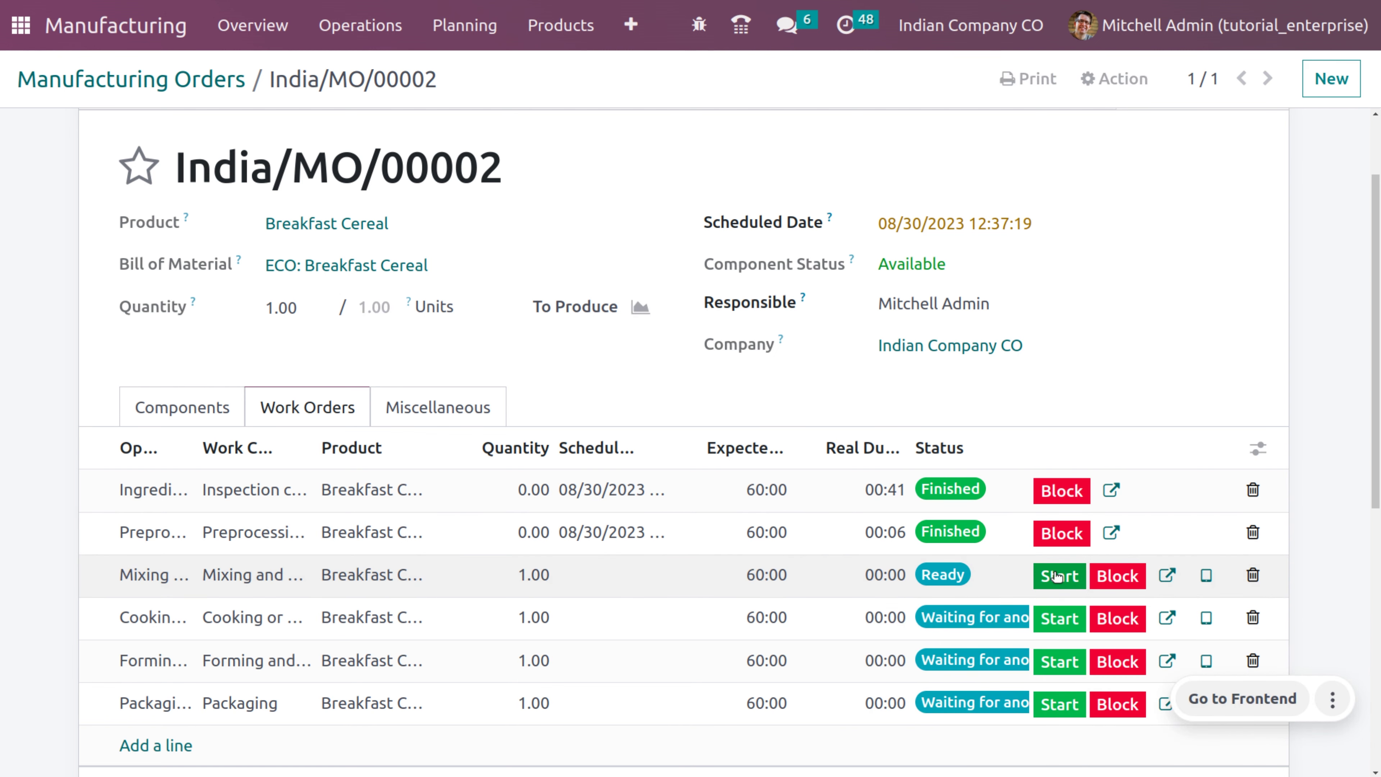
click(1102, 575)
click(1060, 619)
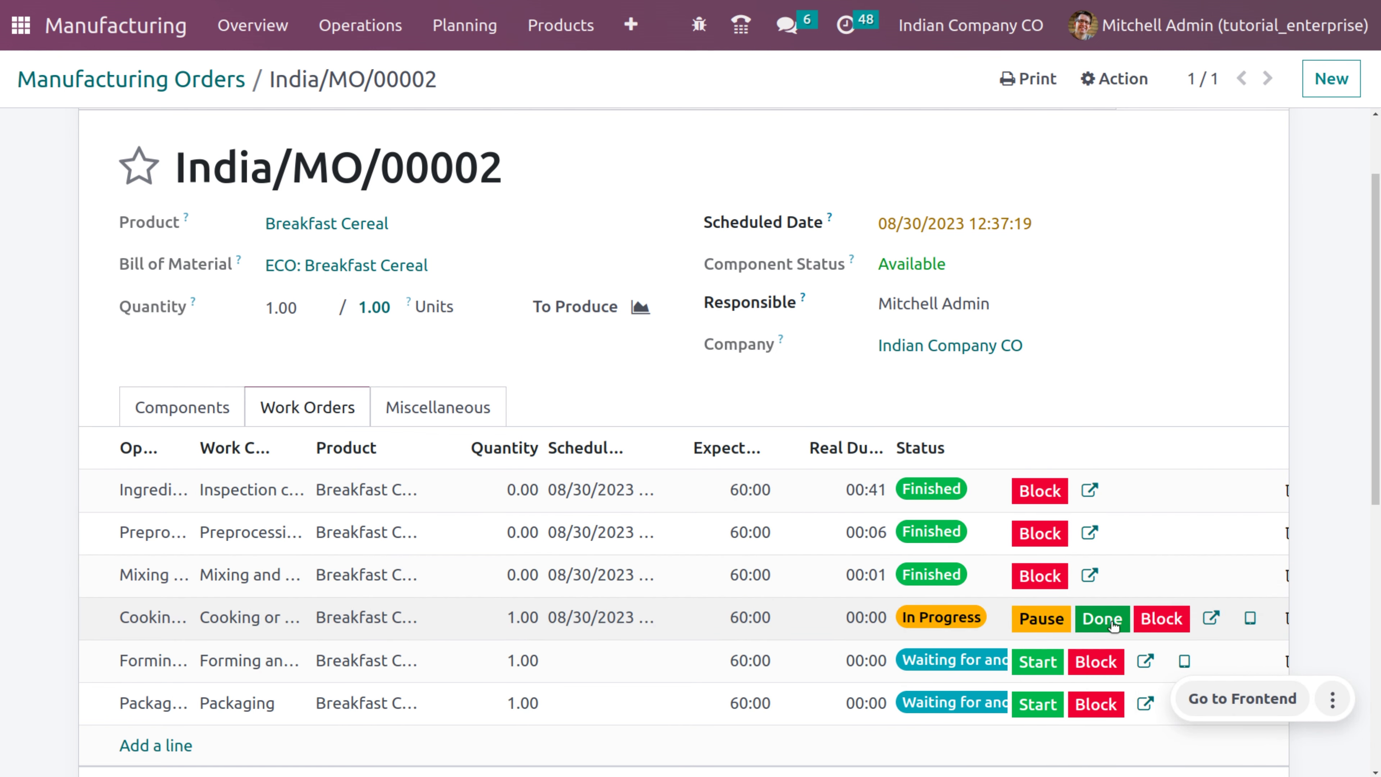
click(1101, 618)
click(1058, 661)
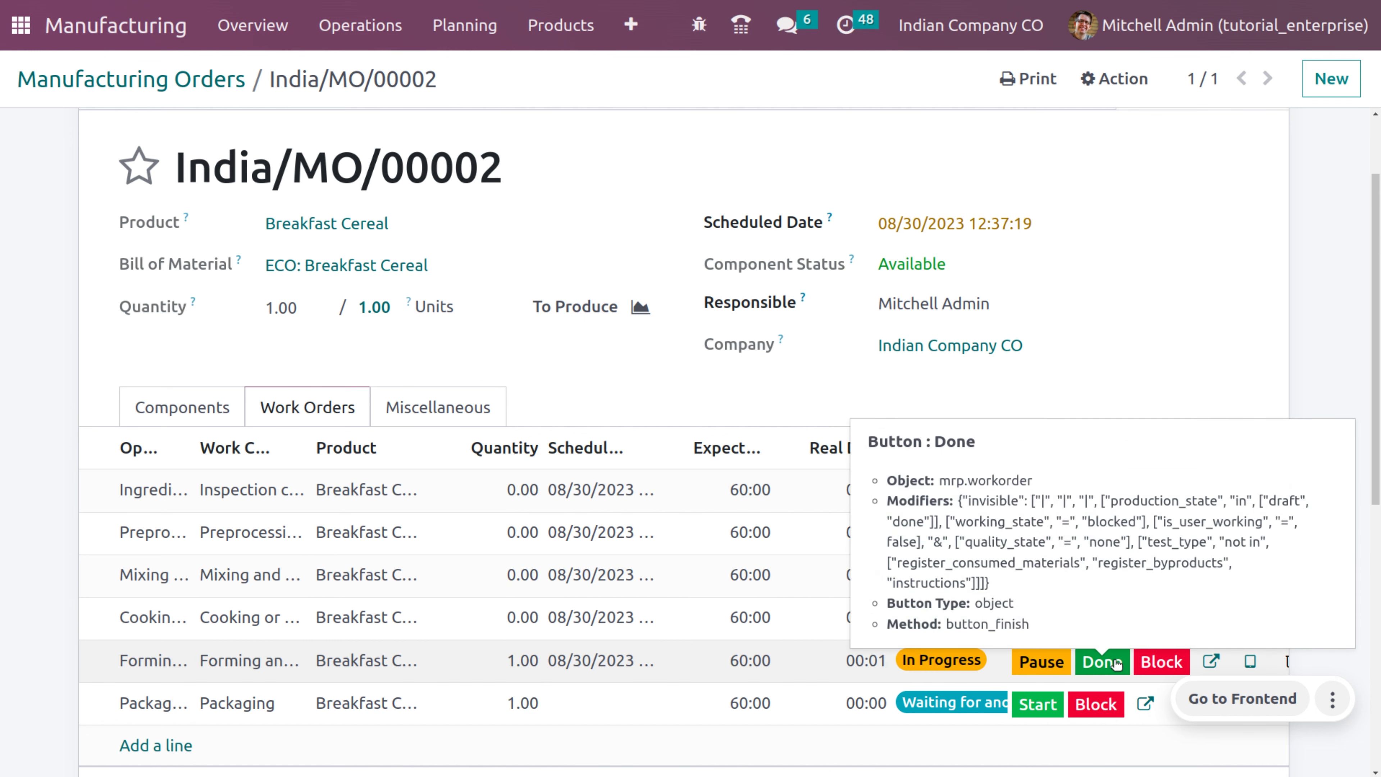
click(1103, 661)
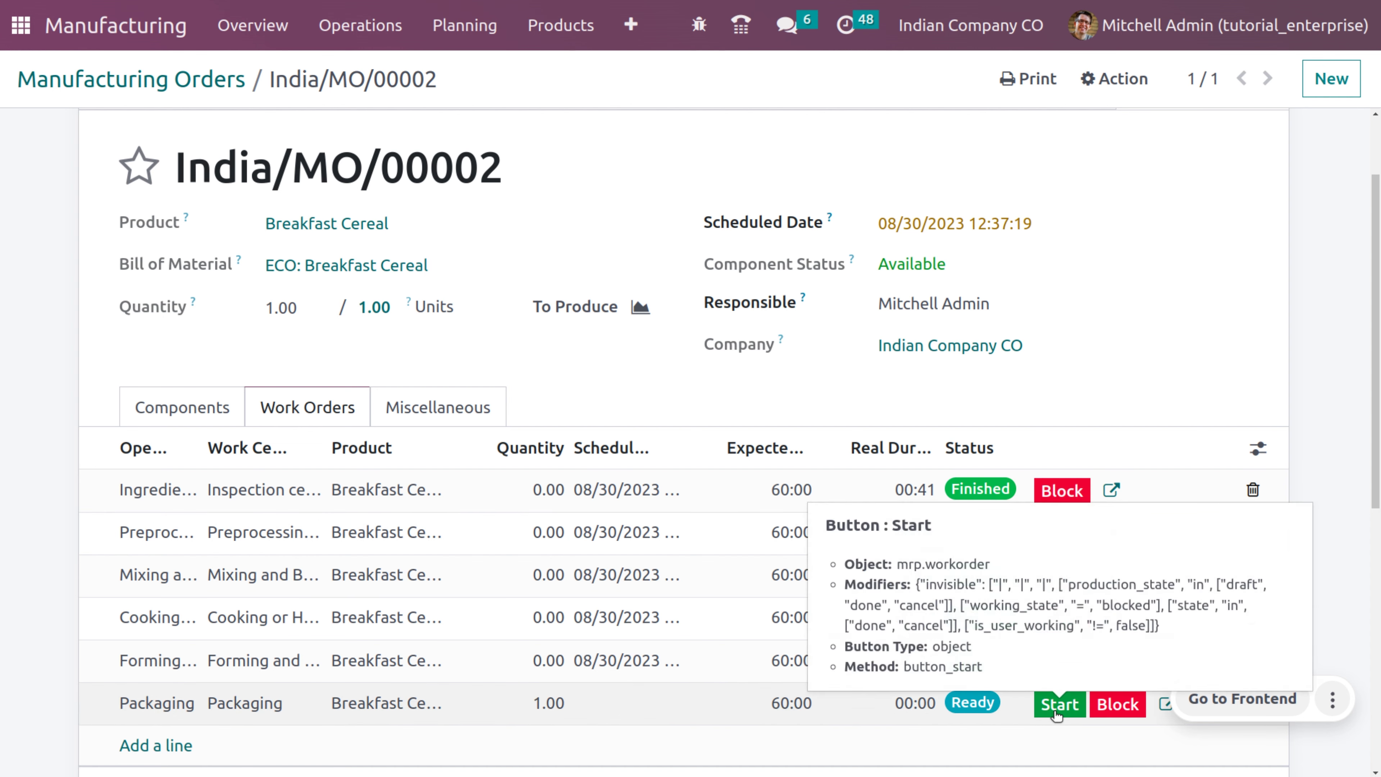
Step: Open the Packaging work order in tablet view and open the form for suggesting an added worksheet step
scroll(1055, 714, down, 2)
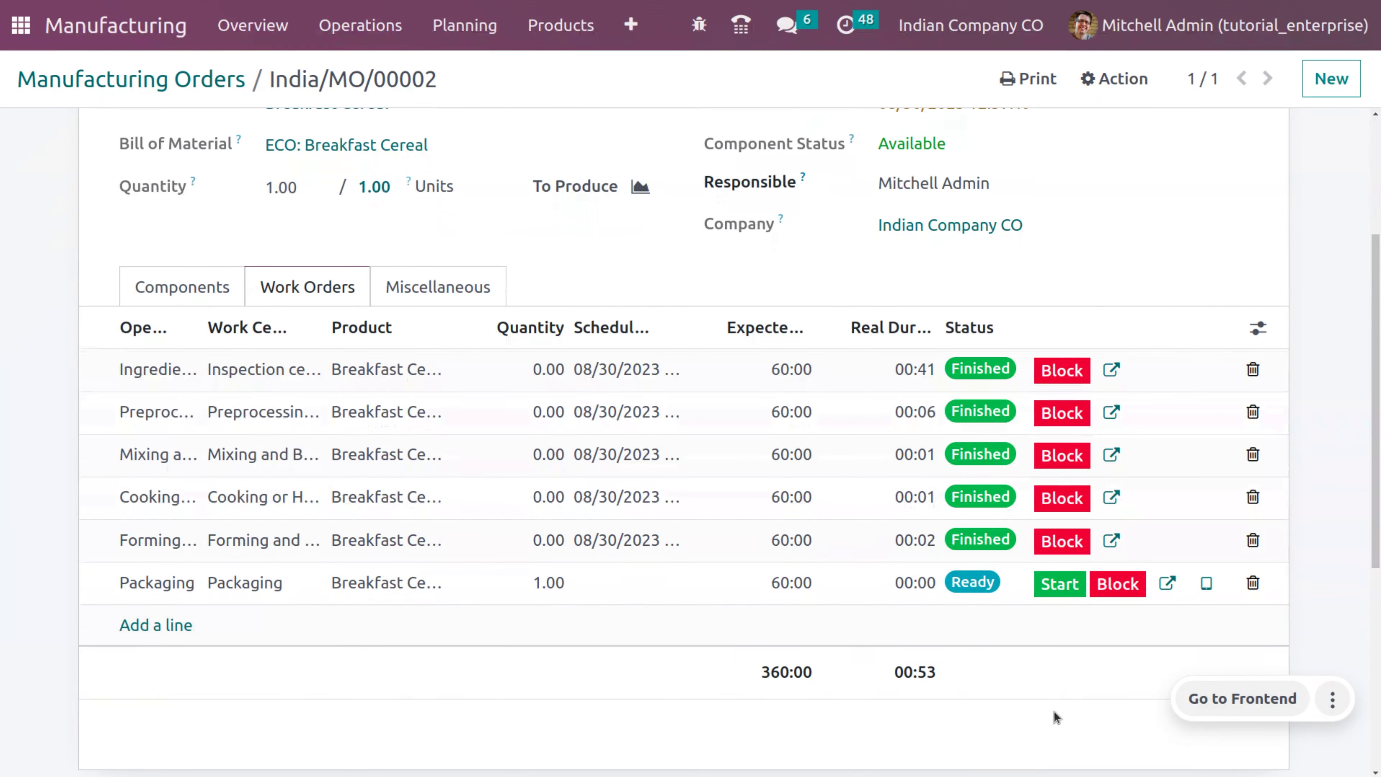
click(1208, 585)
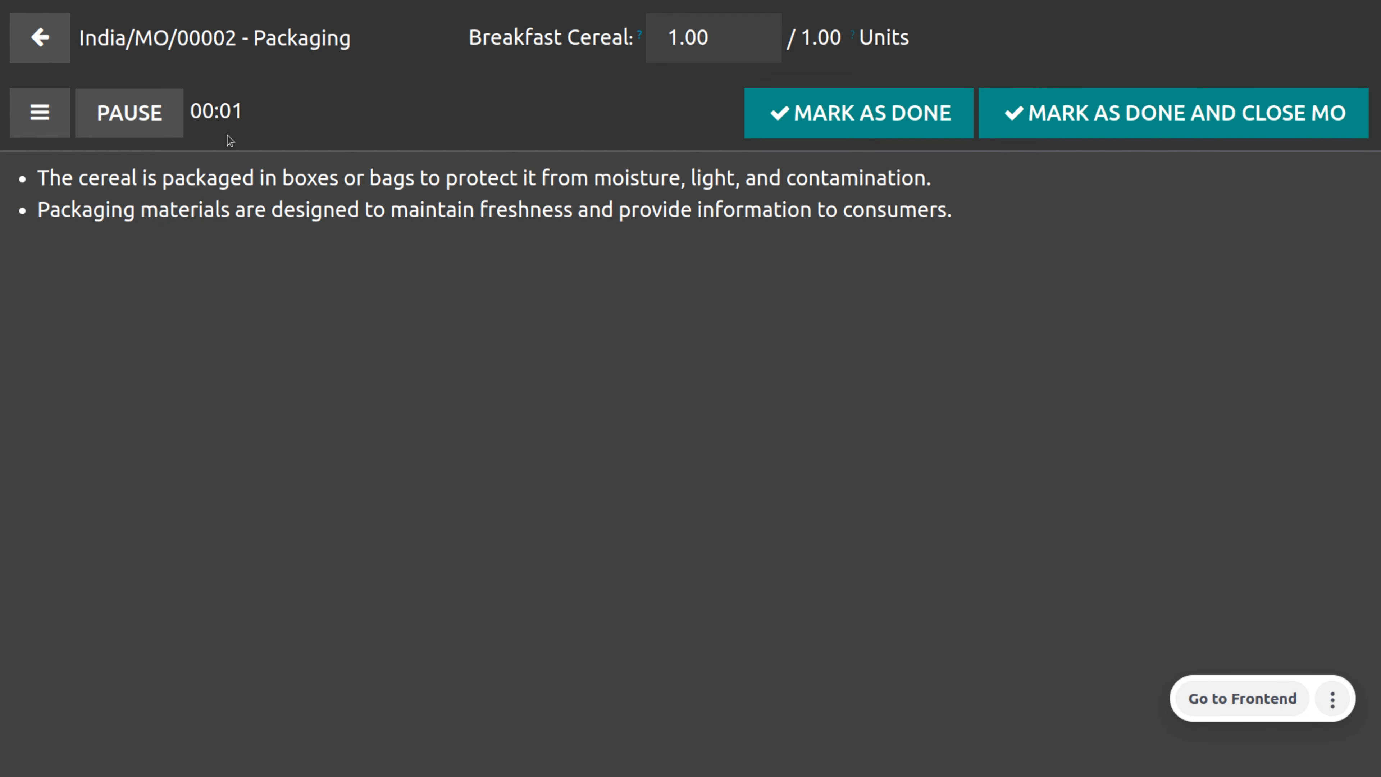
click(40, 113)
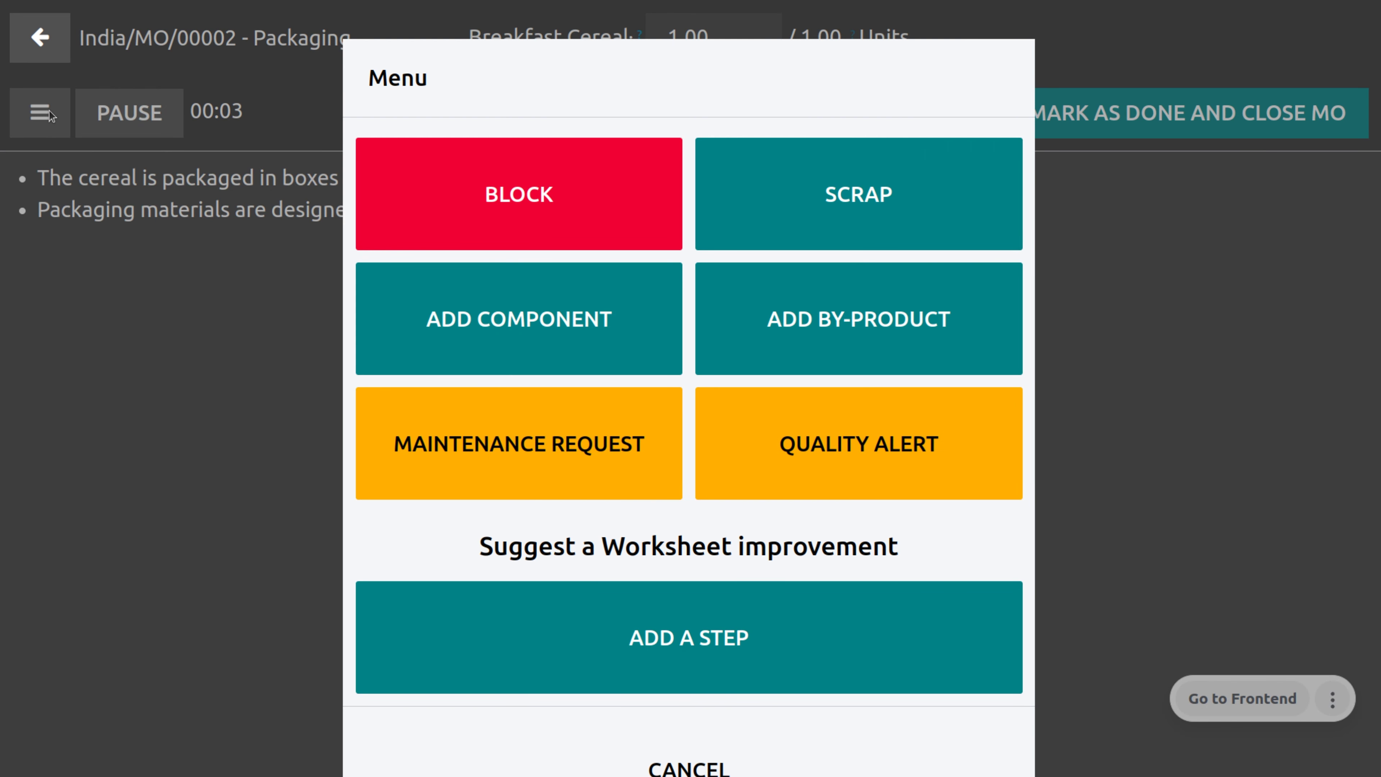
click(670, 662)
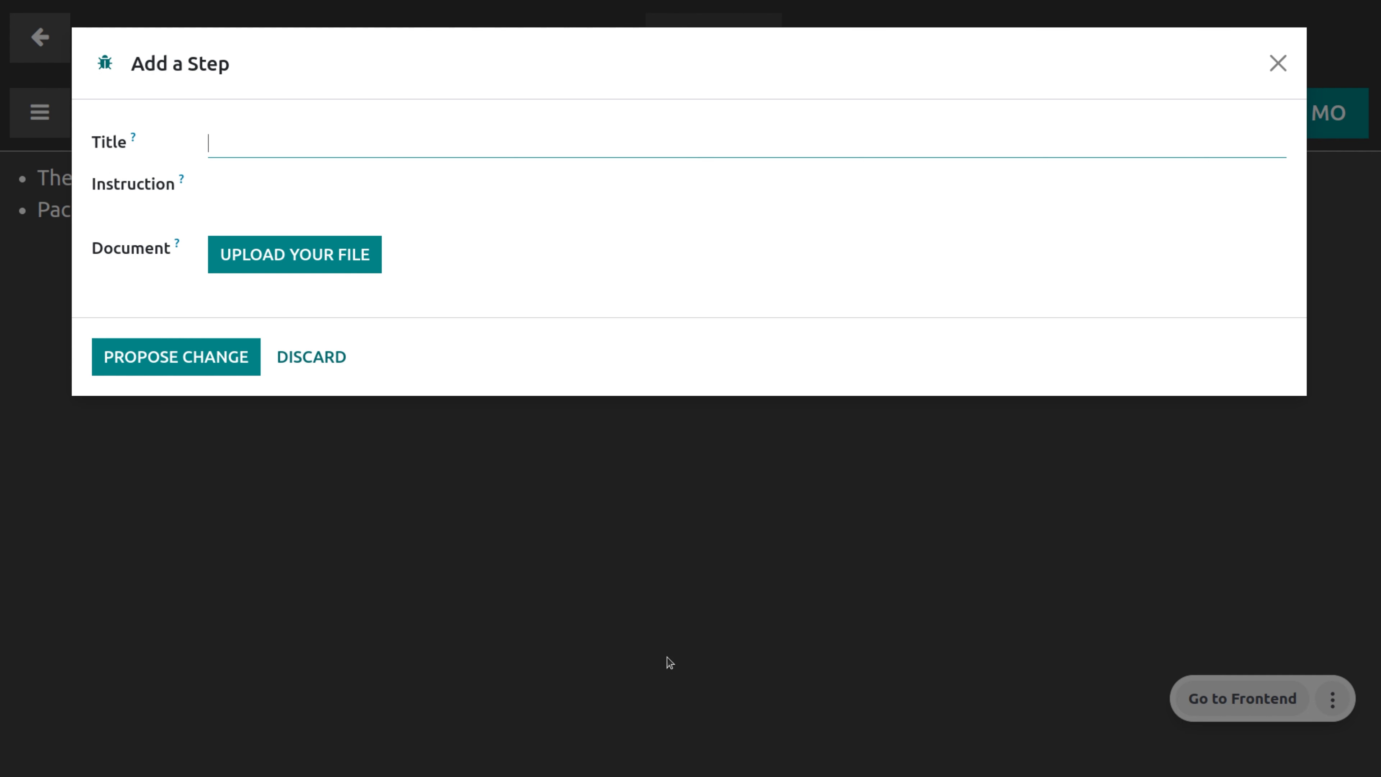